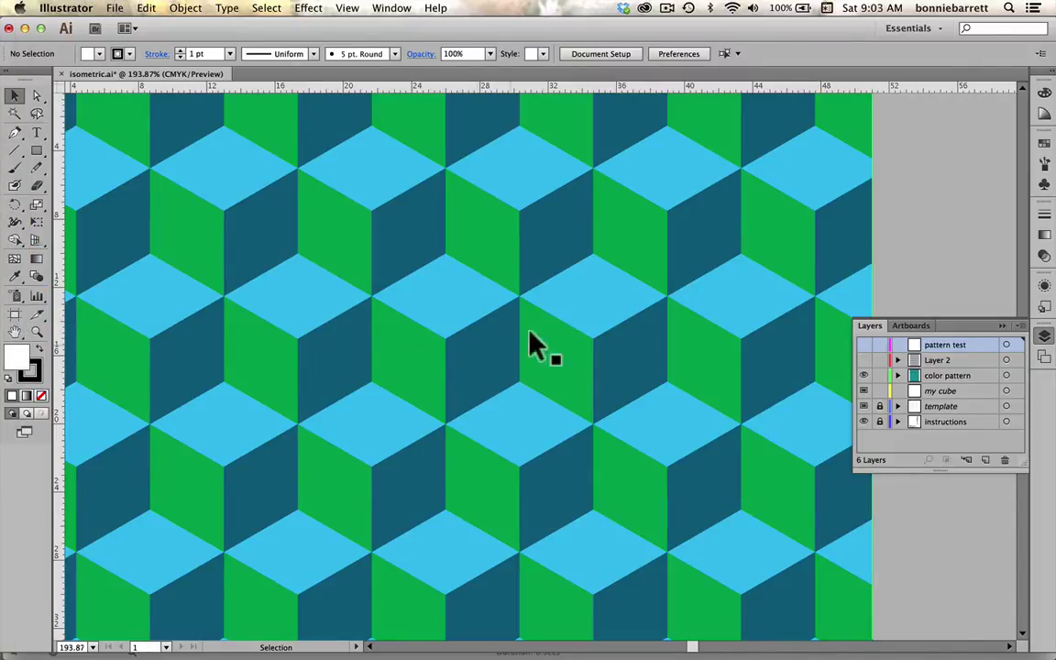
- Hide the color pattern and pattern layers so only the template cube outline shows
{"action": "left_click", "coordinate": [863, 375]}
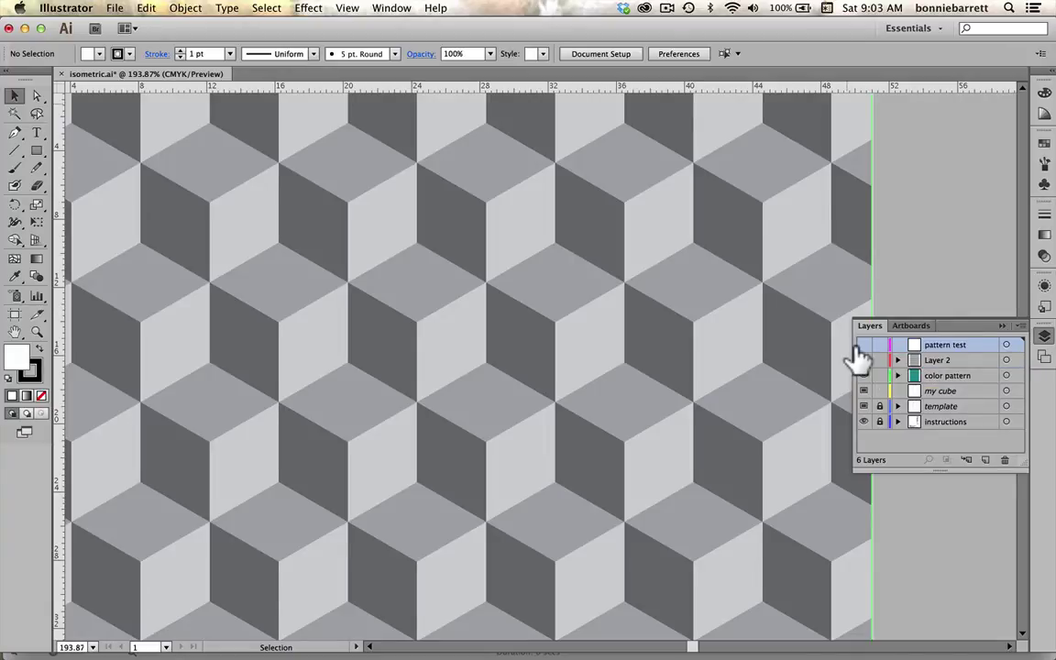
{"action": "key", "text": "shift+super"}
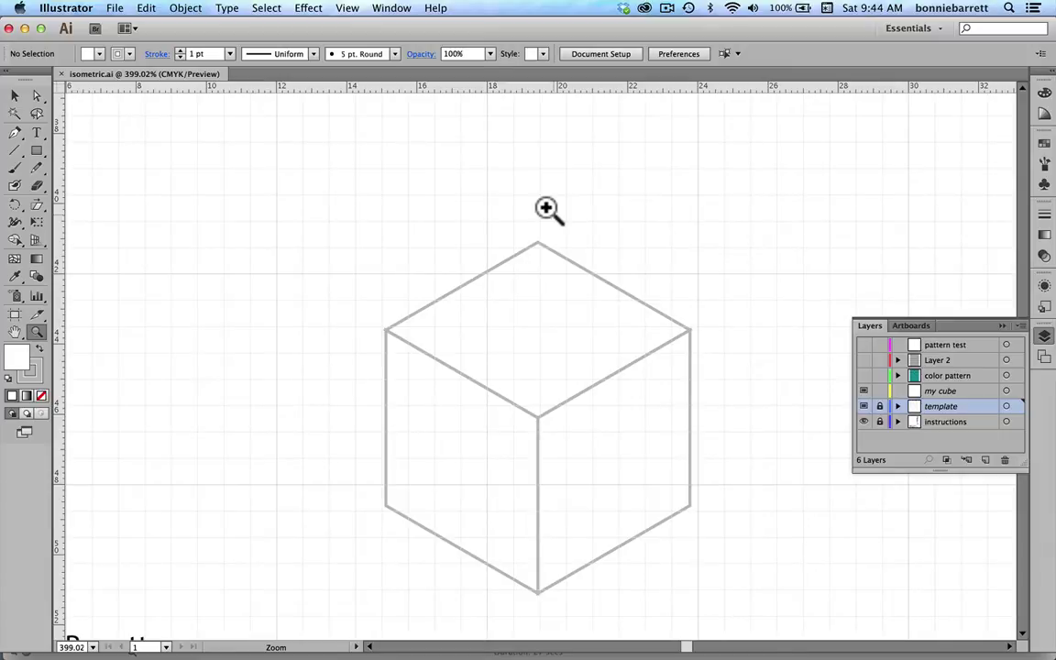
- Fit the artboard in the window and draw a 5p0 square over the side template square on the my cube layer
{"action": "left_click", "coordinate": [348, 8]}
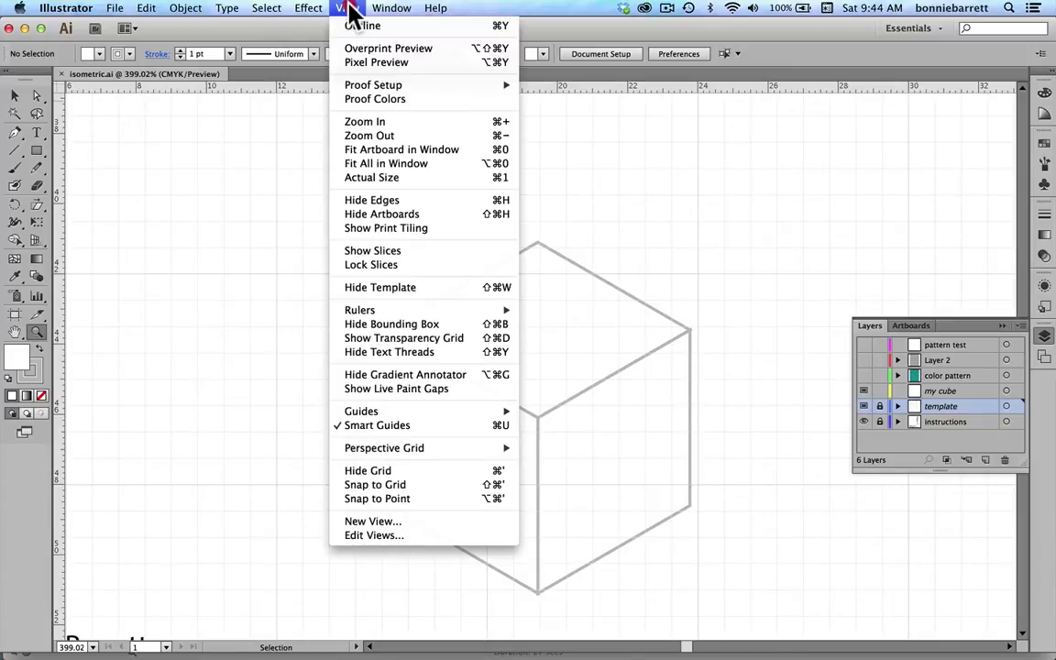
{"action": "left_click", "coordinate": [376, 148]}
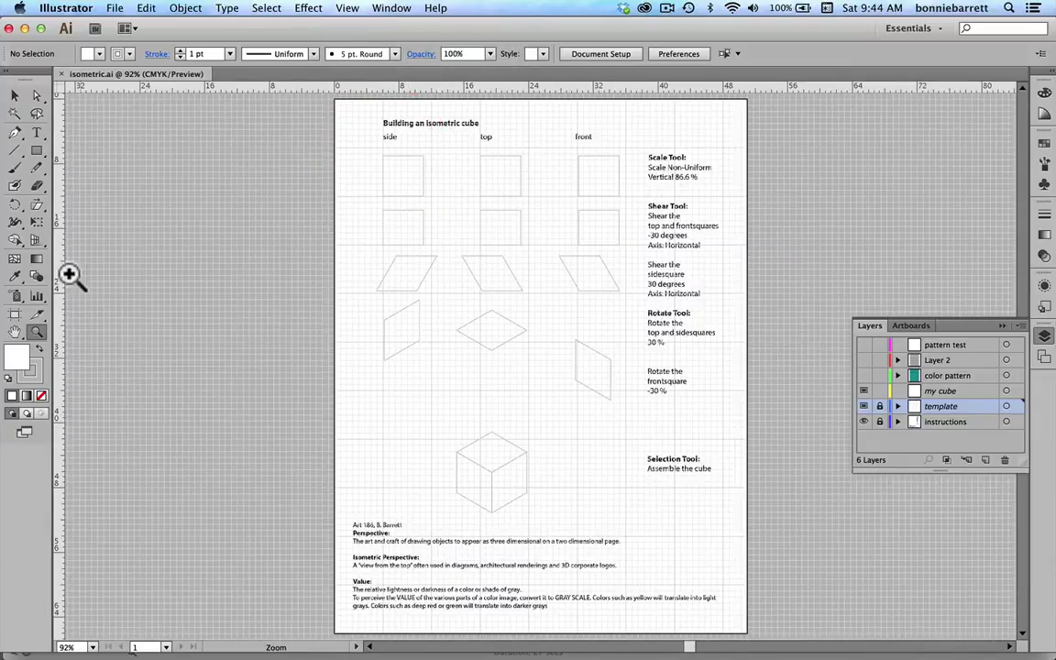
{"action": "left_click", "coordinate": [37, 151]}
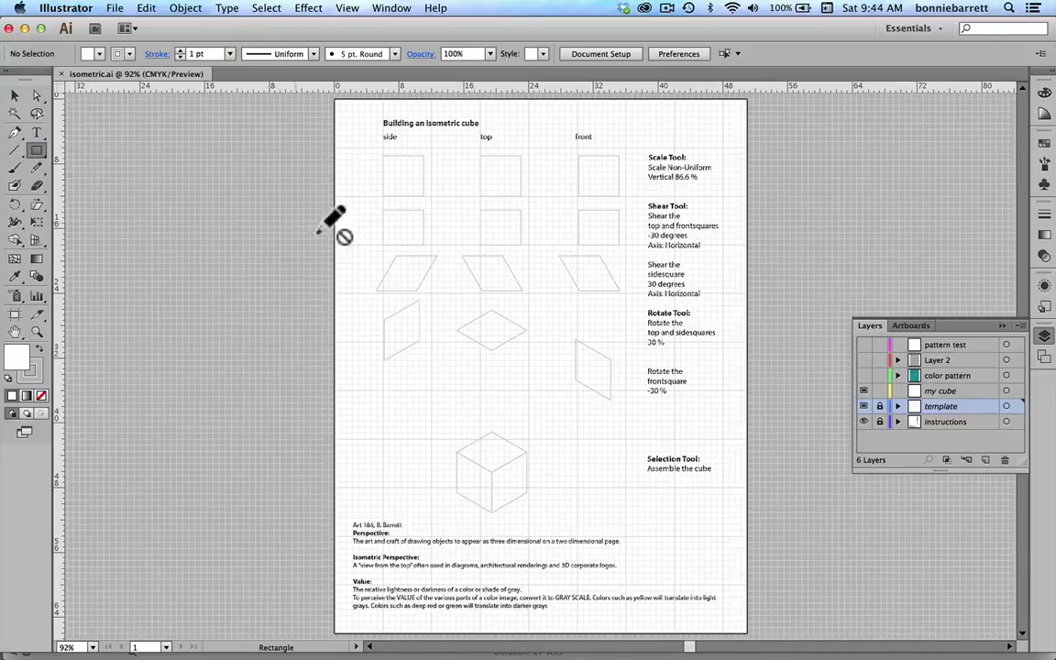
{"action": "left_click", "coordinate": [953, 391]}
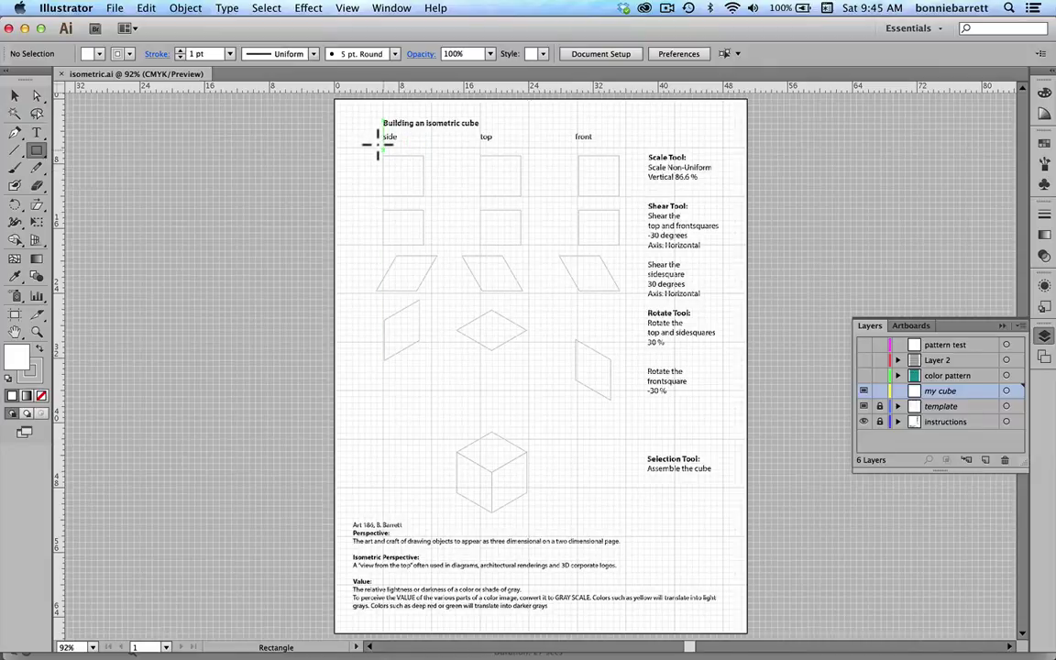
{"action": "left_click_drag", "start_coordinate": [383, 155], "coordinate": [419, 191]}
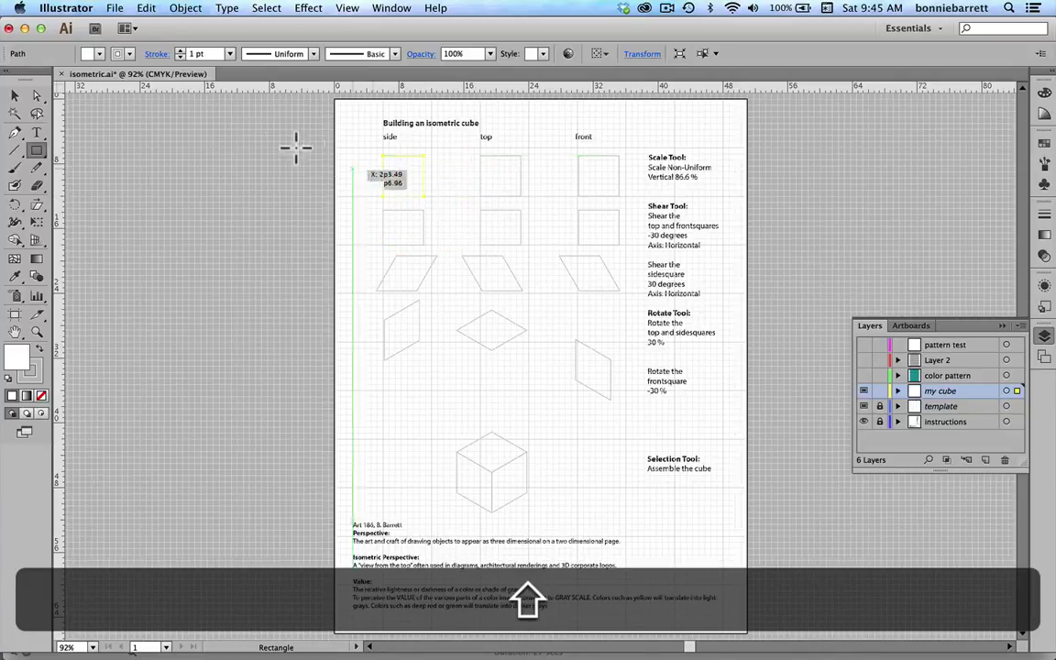
- Reset to default fill and stroke, then copy the square into the top and front slots using Transform Again
{"action": "left_click", "coordinate": [7, 378]}
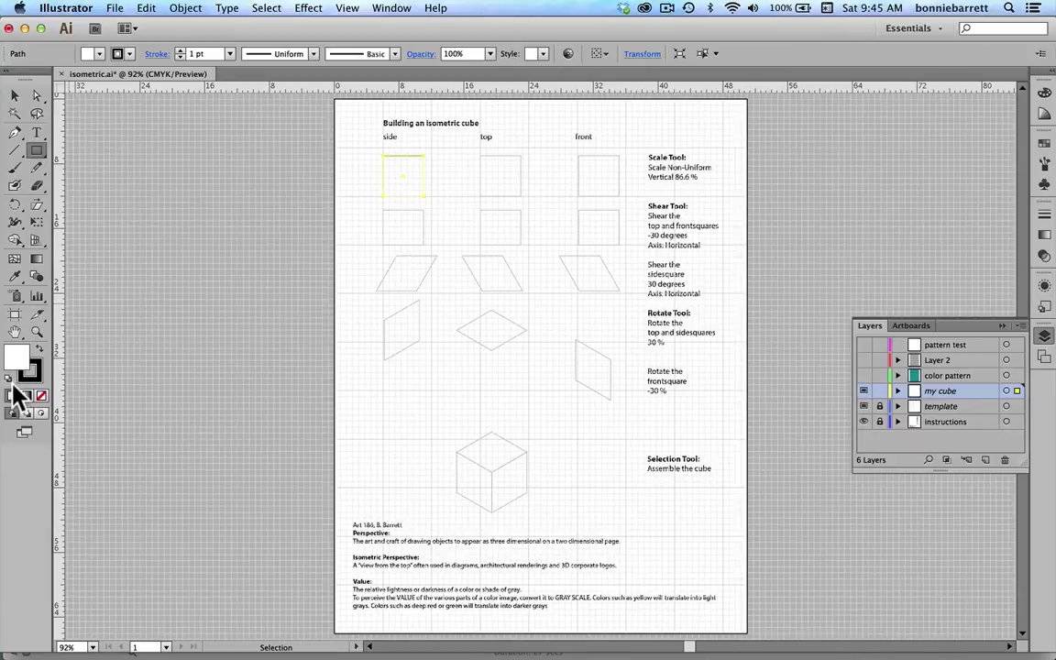
{"action": "left_click", "coordinate": [15, 95]}
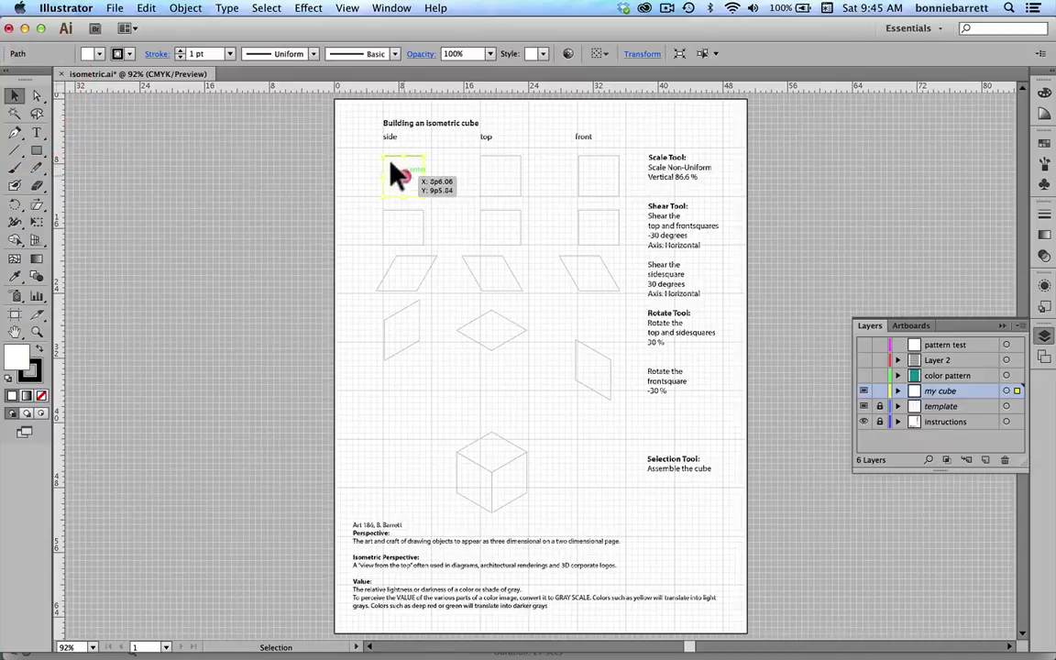
{"action": "key", "text": "alt"}
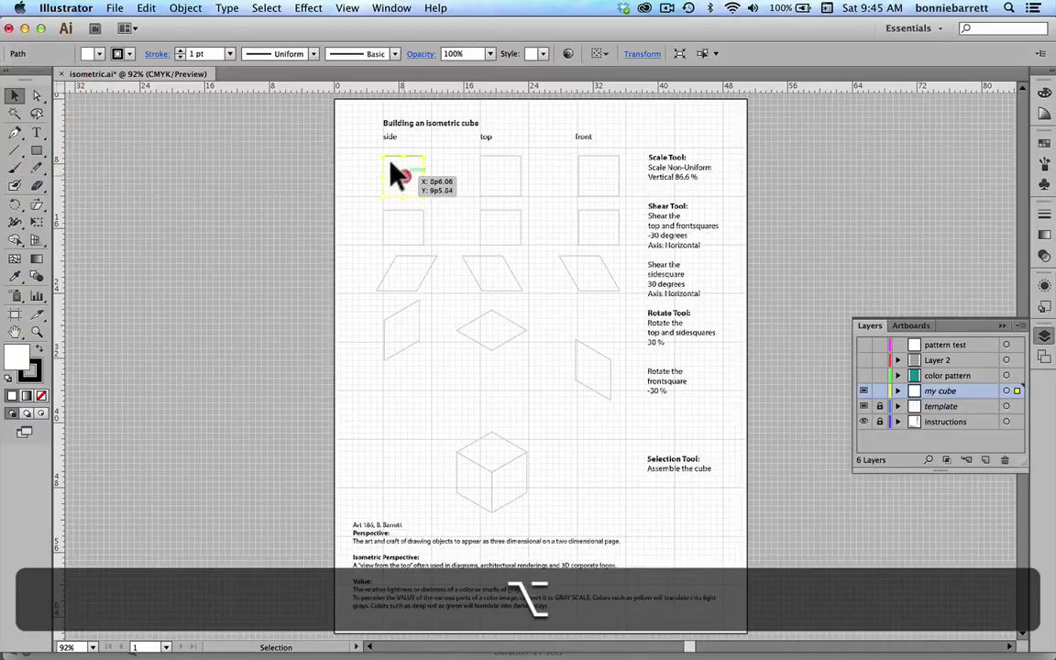
{"action": "left_click_drag", "start_coordinate": [390, 165], "coordinate": [487, 169]}
{"action": "key", "text": "shift"}
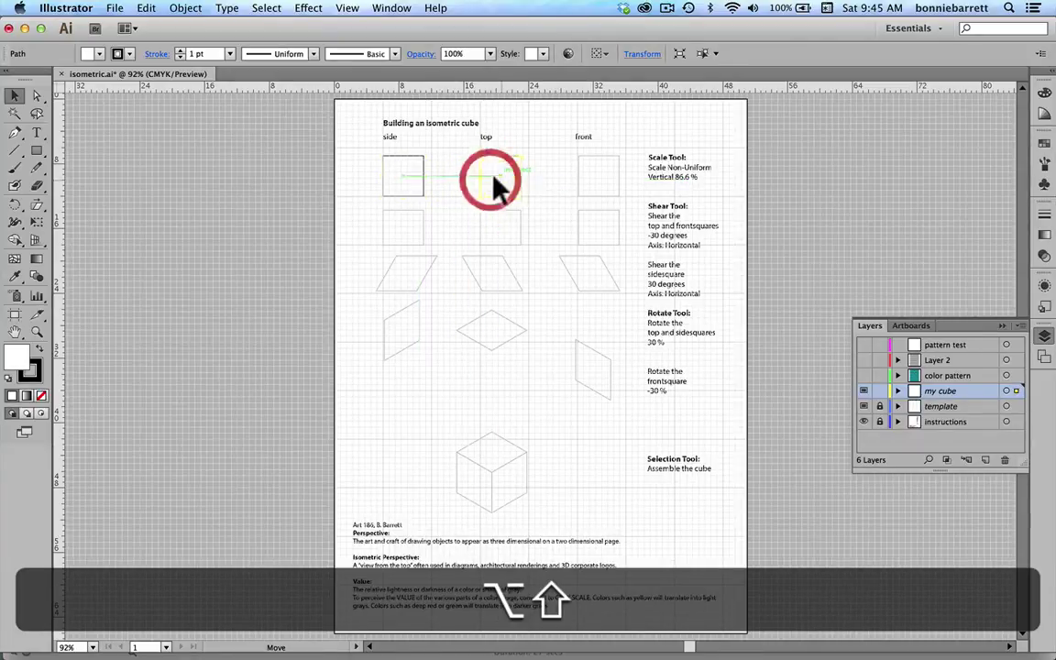
{"action": "left_click", "coordinate": [182, 10]}
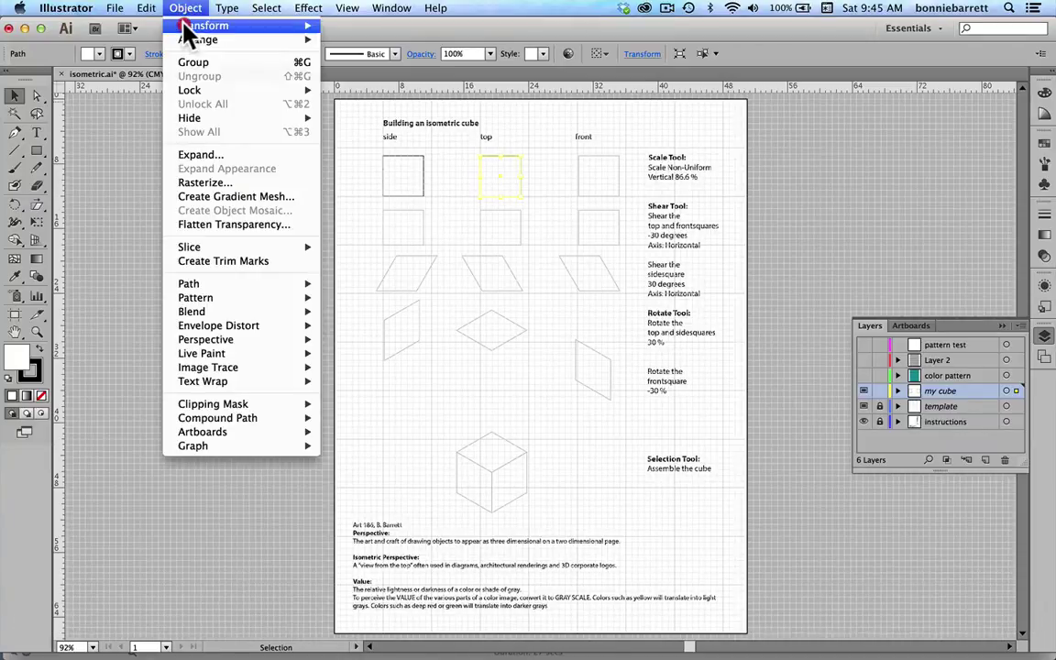
{"action": "mouse_move", "coordinate": [194, 26]}
{"action": "left_click", "coordinate": [337, 30]}
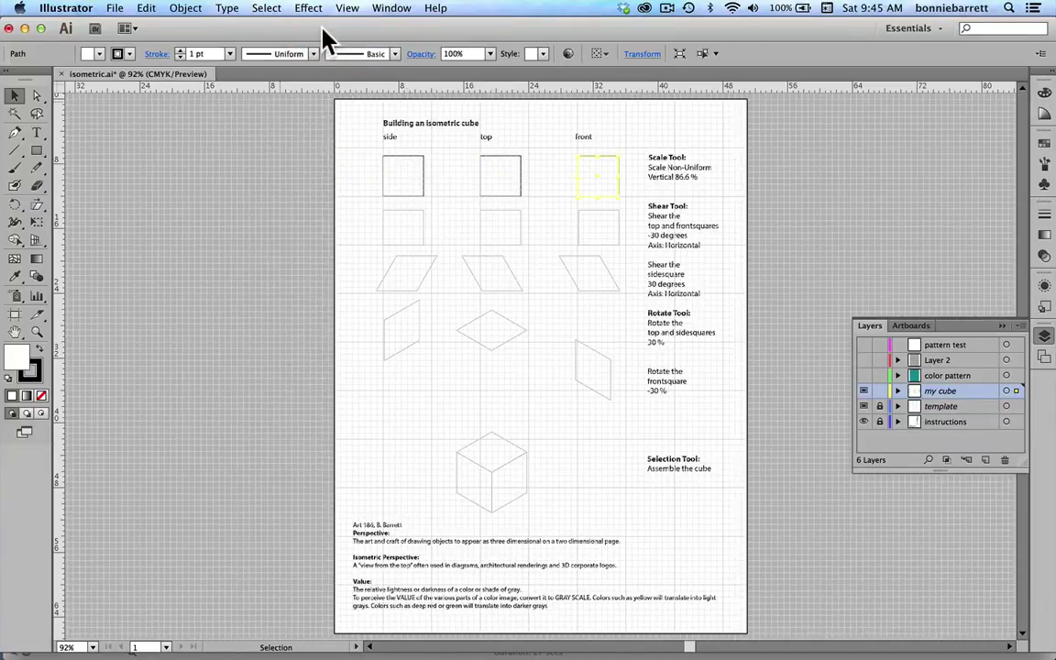
- Fill the side, top and front squares with cyan
{"action": "left_click_drag", "start_coordinate": [384, 172], "coordinate": [594, 184]}
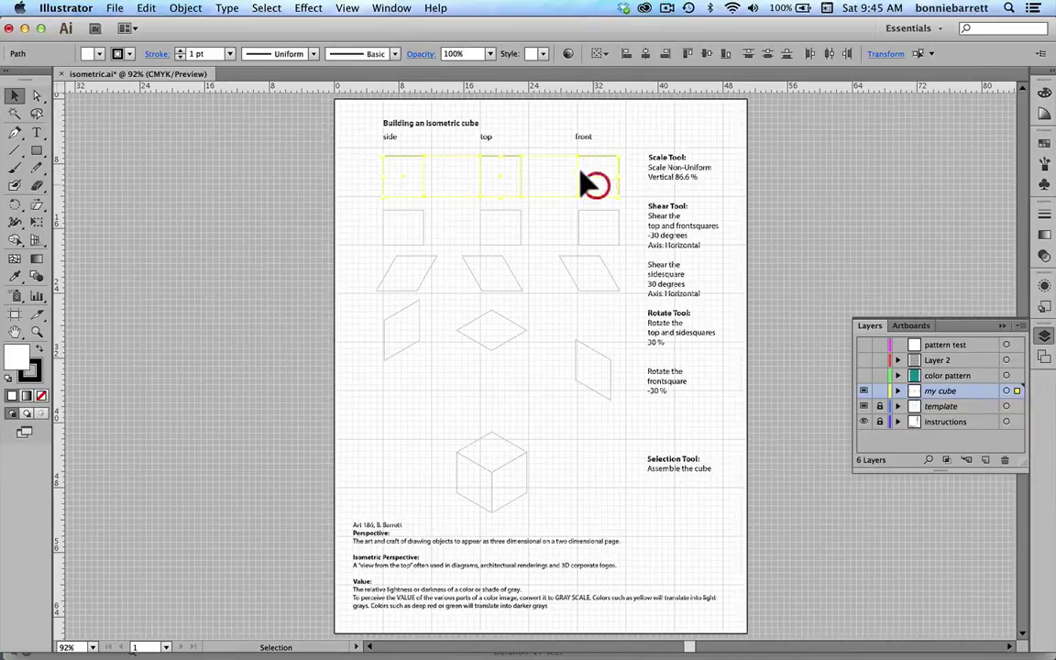
{"action": "left_click", "coordinate": [1043, 144]}
{"action": "left_click", "coordinate": [933, 148]}
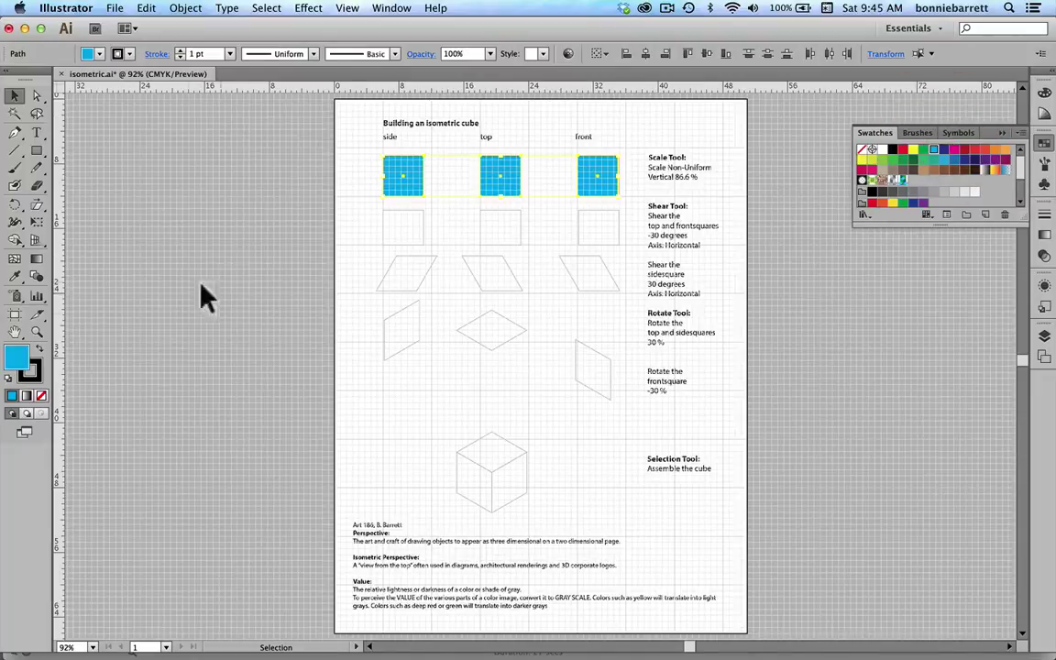
{"action": "left_click", "coordinate": [37, 332]}
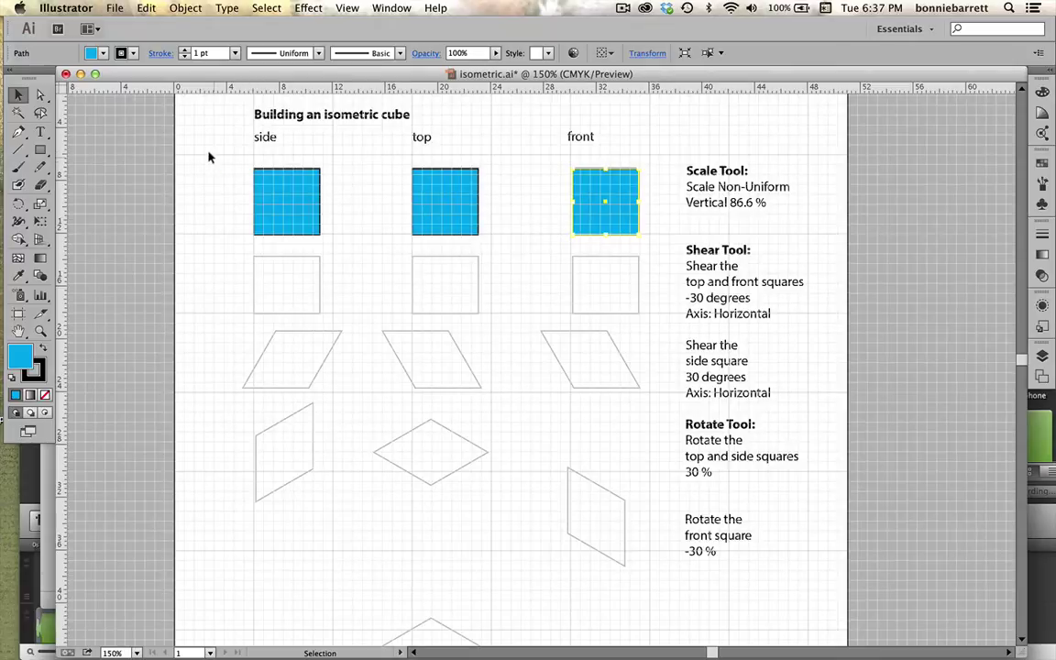
- Scale the three cyan squares non-uniformly to 100% horizontal and 86.6% vertical
{"action": "left_click_drag", "start_coordinate": [217, 156], "coordinate": [656, 235]}
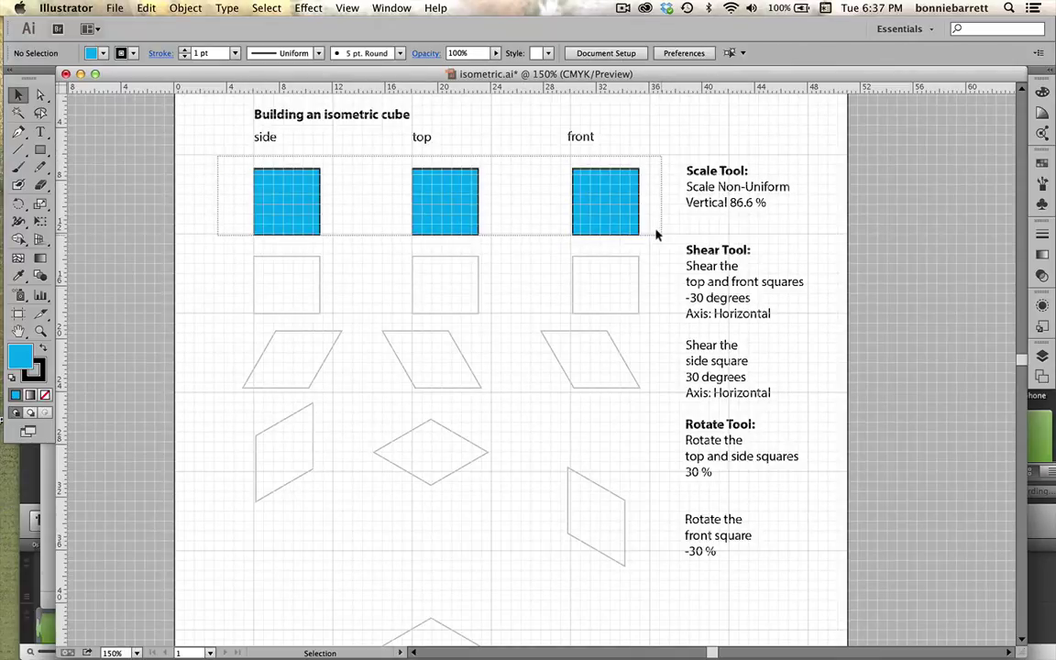
{"action": "left_click_drag", "start_coordinate": [656, 235], "coordinate": [656, 235]}
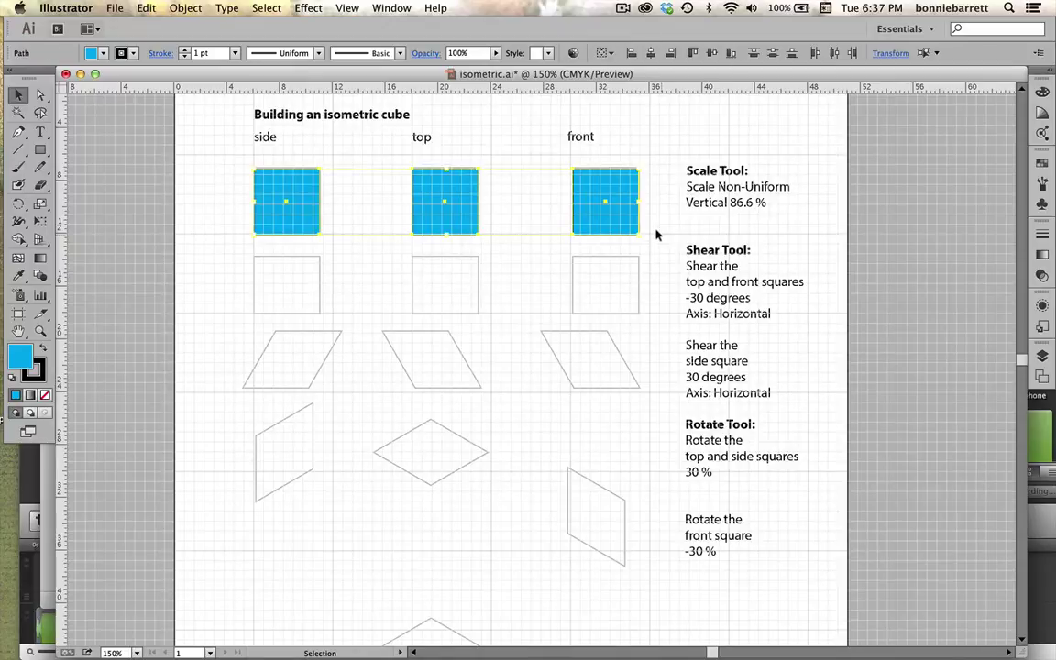
{"action": "left_click", "coordinate": [43, 205]}
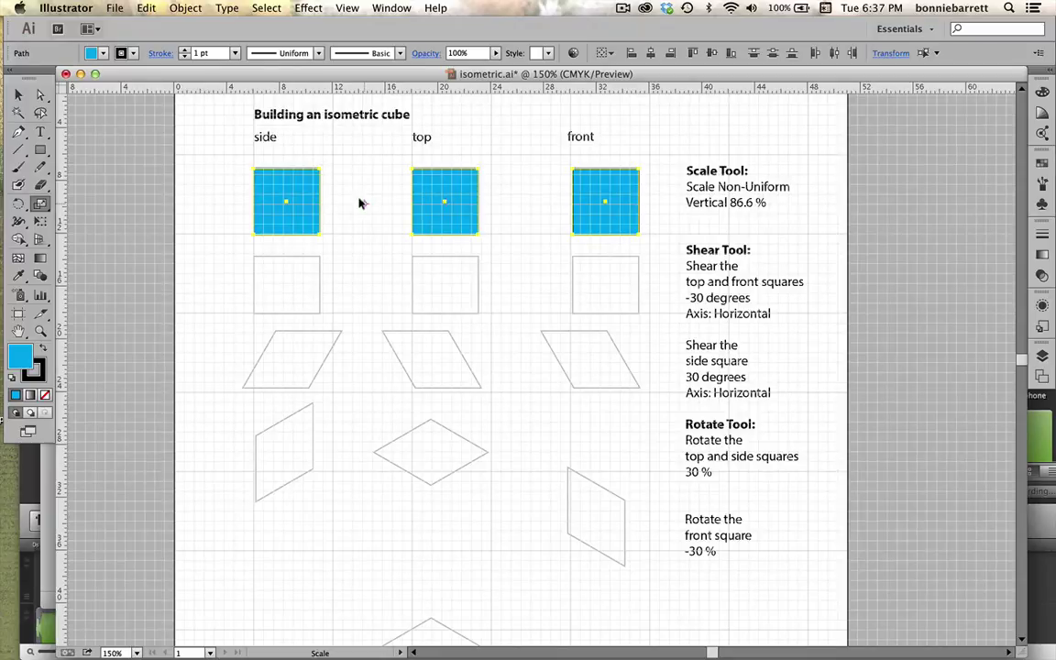
{"action": "left_click", "coordinate": [364, 203], "text": "alt"}
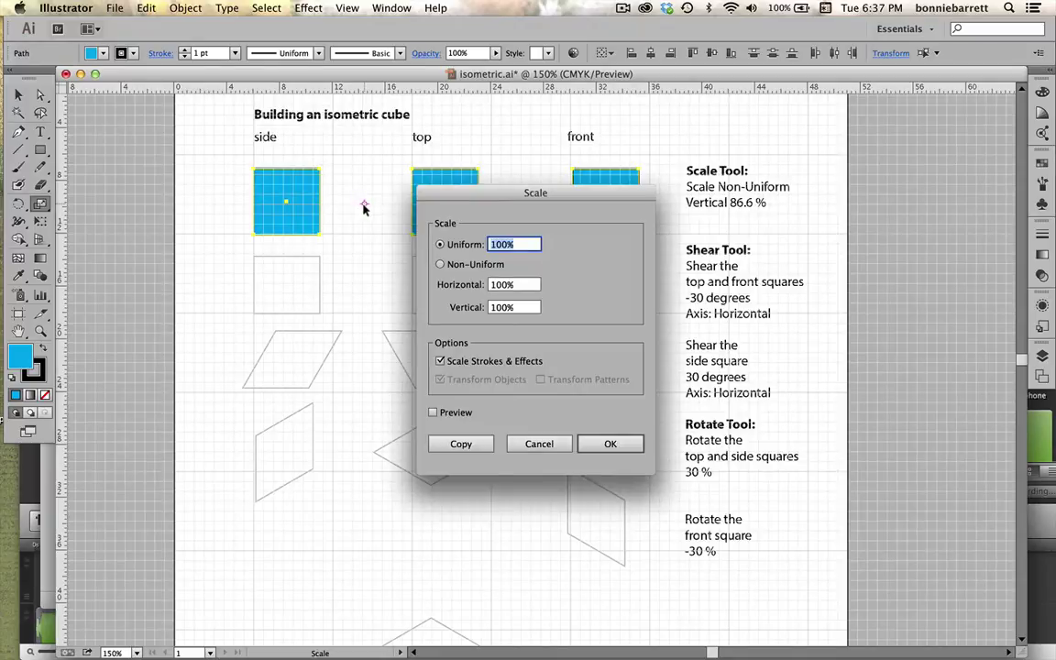
{"action": "left_click", "coordinate": [441, 264]}
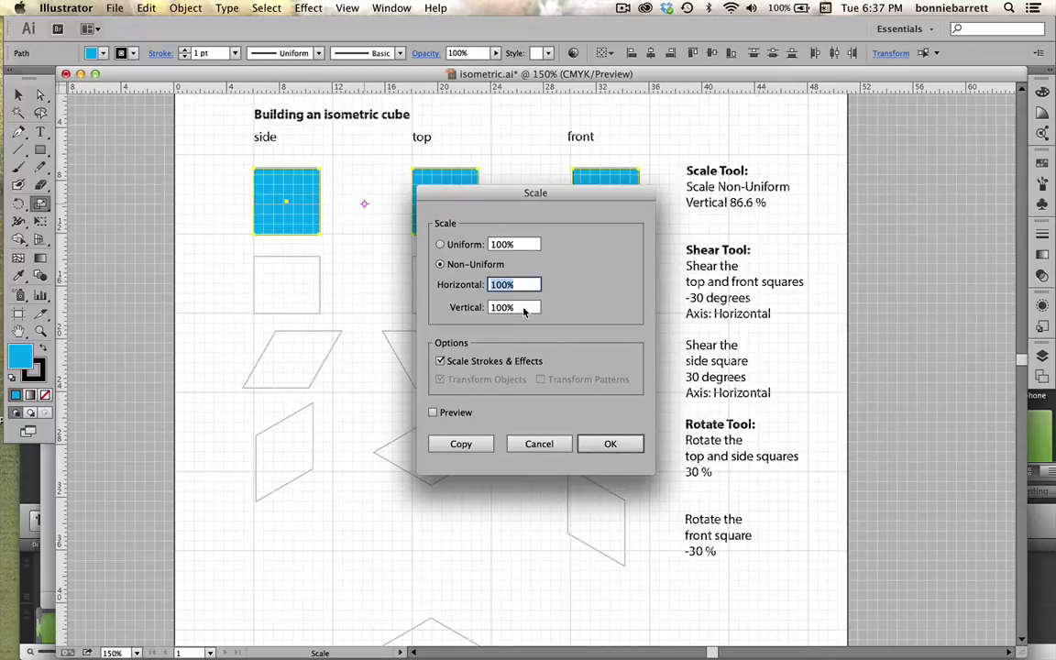
{"action": "left_click", "coordinate": [524, 311]}
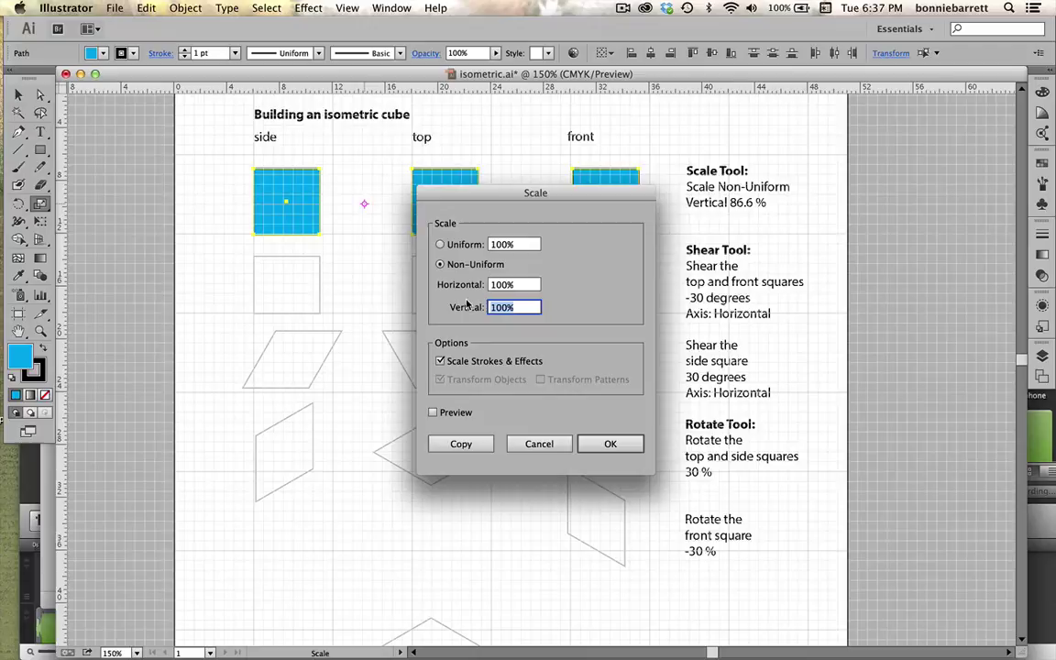
{"action": "type", "text": "86.6"}
{"action": "left_click", "coordinate": [607, 445]}
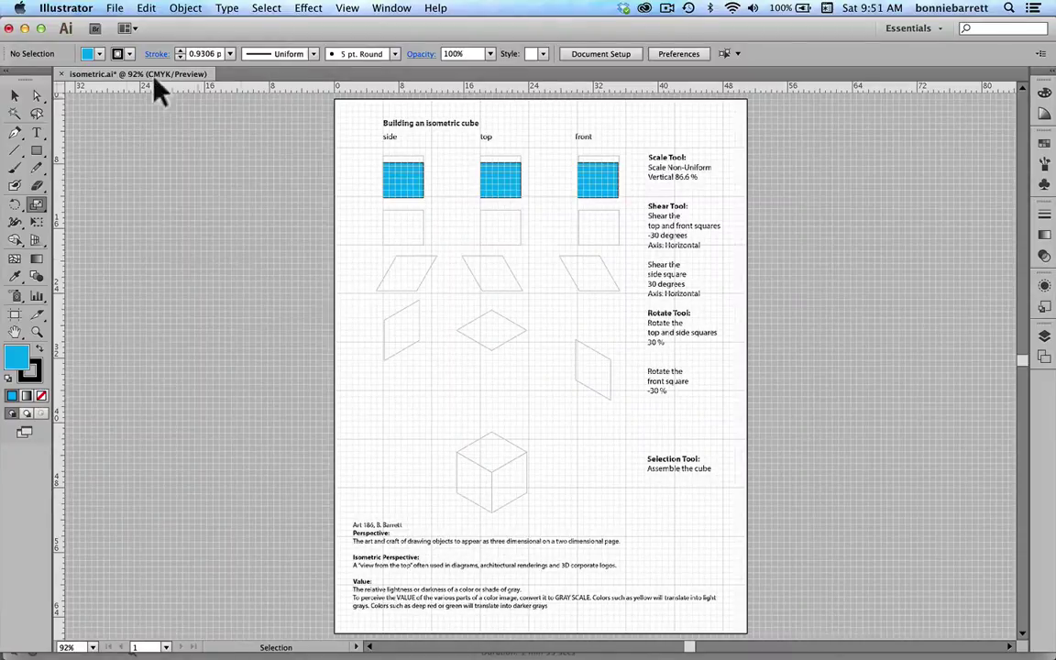
- Shear the top and front squares -30° along the horizontal axis
{"action": "left_click", "coordinate": [21, 97]}
{"action": "left_click", "coordinate": [18, 96]}
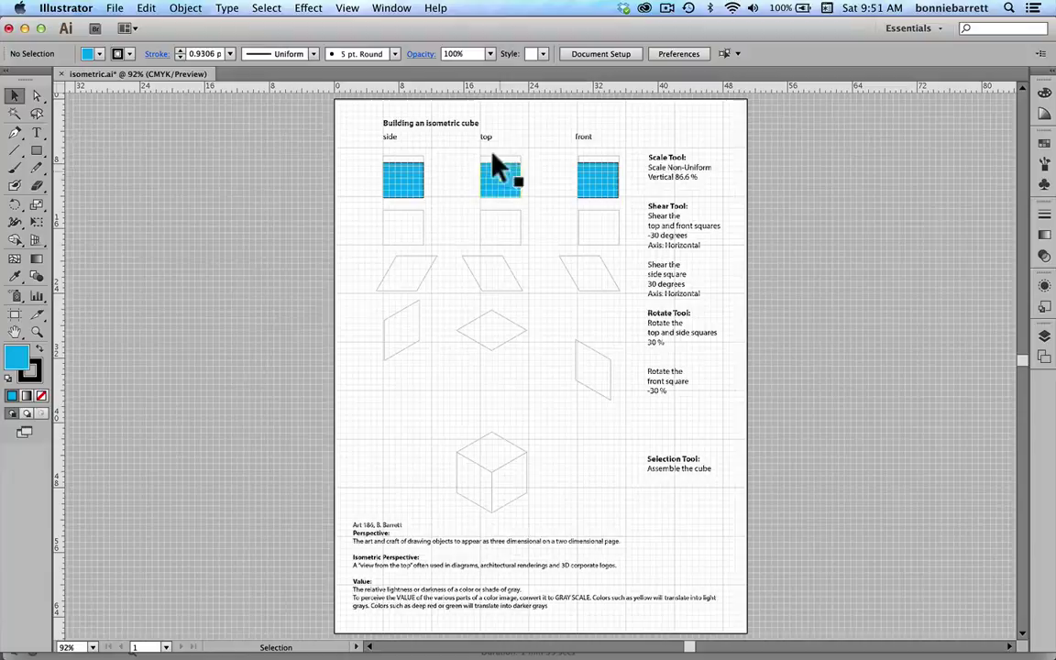
{"action": "left_click_drag", "start_coordinate": [467, 147], "coordinate": [603, 174]}
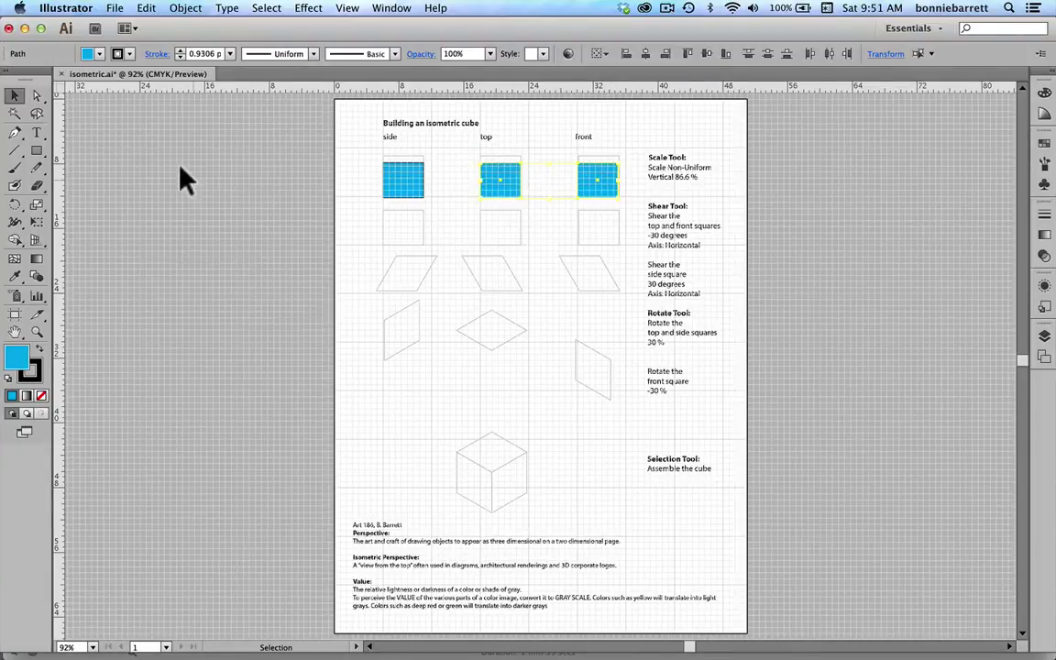
{"action": "left_click_drag", "start_coordinate": [38, 207], "coordinate": [79, 224]}
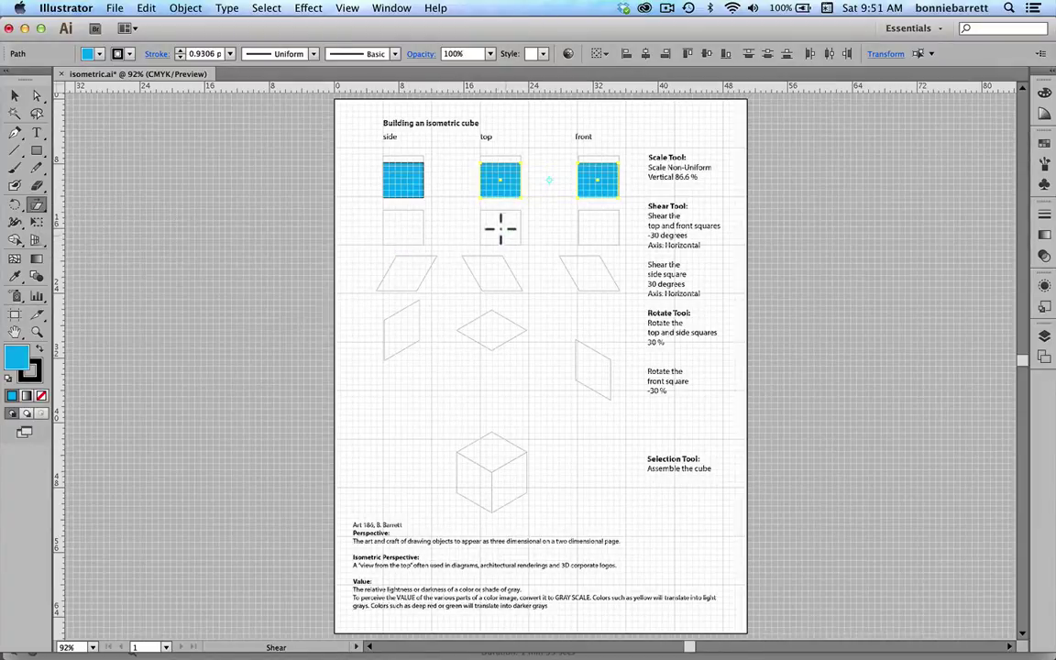
{"action": "key", "text": "alt"}
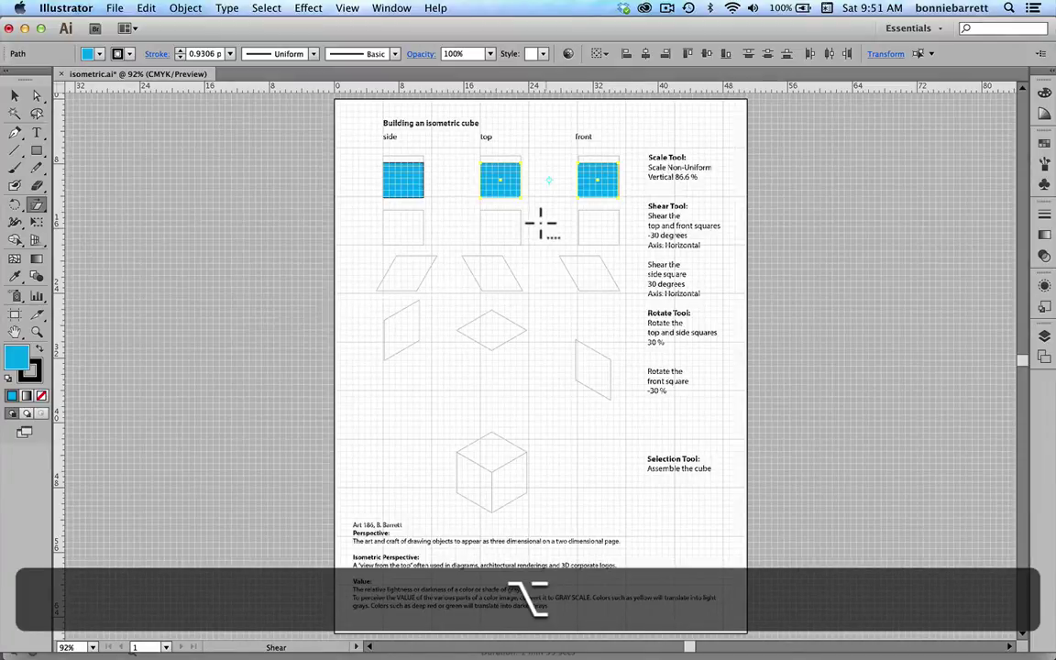
{"action": "left_click", "coordinate": [545, 228], "text": "alt"}
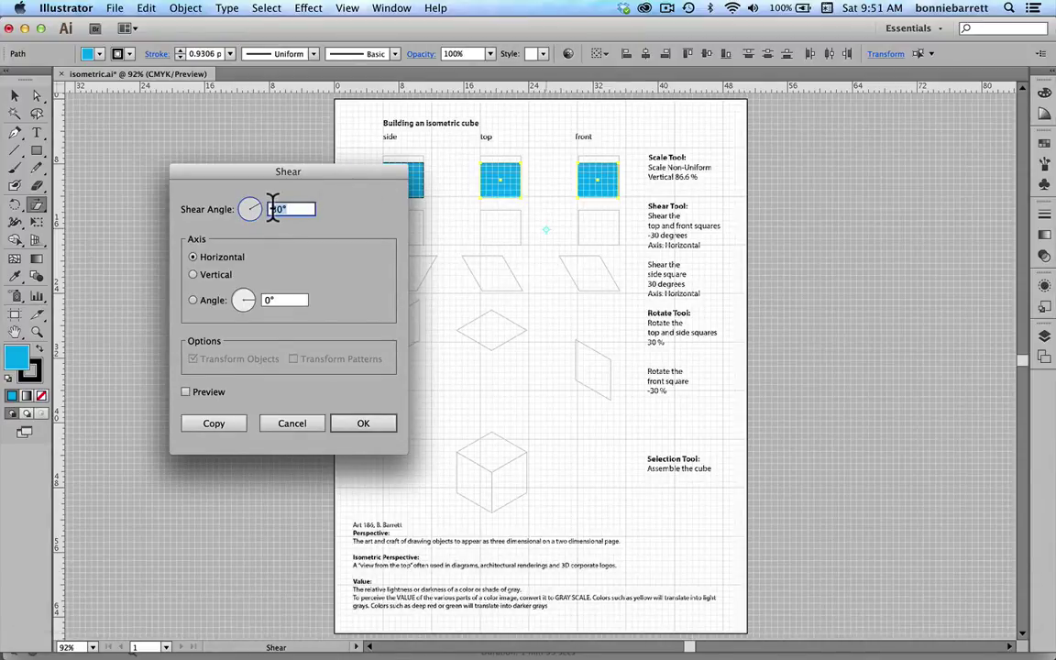
{"action": "key", "text": "BackSpace"}
{"action": "type", "text": "-30°"}
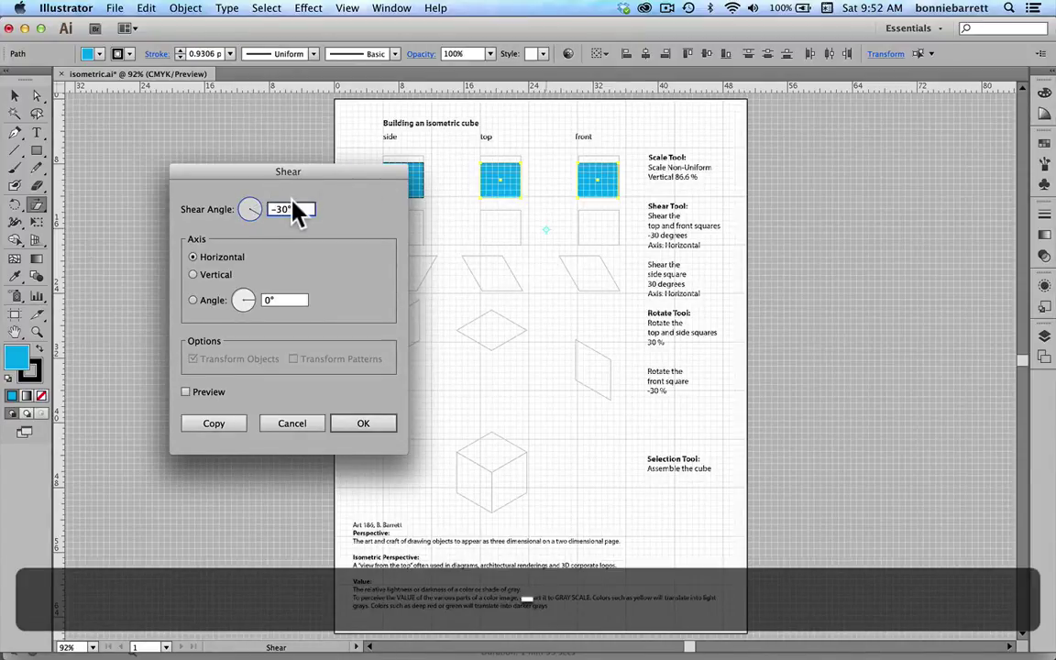
{"action": "left_click", "coordinate": [362, 423]}
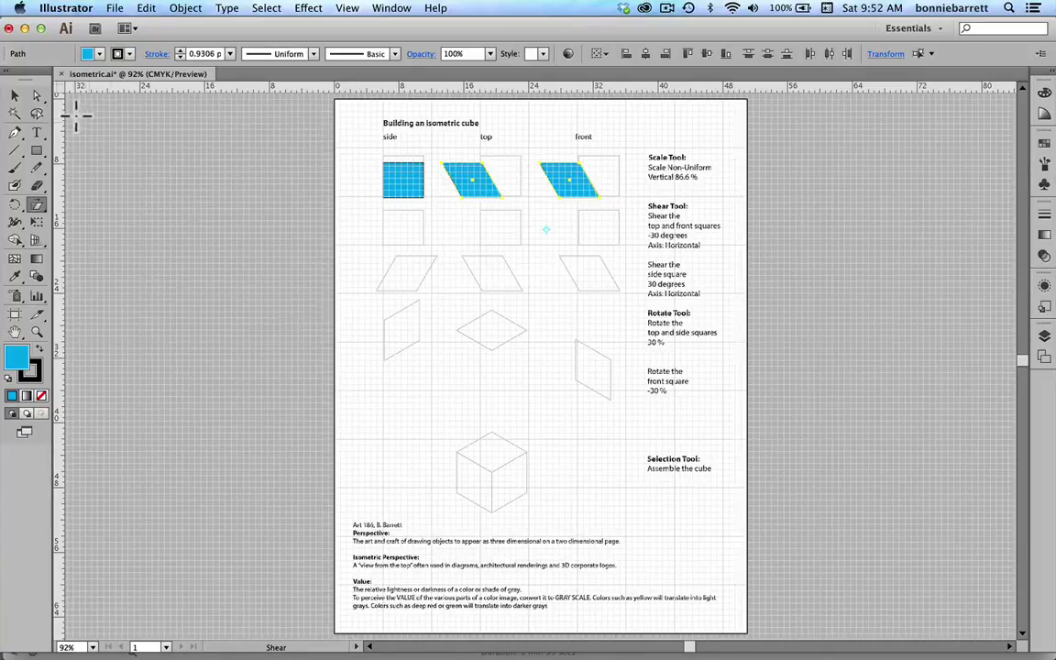
{"action": "left_click", "coordinate": [19, 95]}
- Shear the side square by 30°
{"action": "left_click_drag", "start_coordinate": [364, 144], "coordinate": [397, 184]}
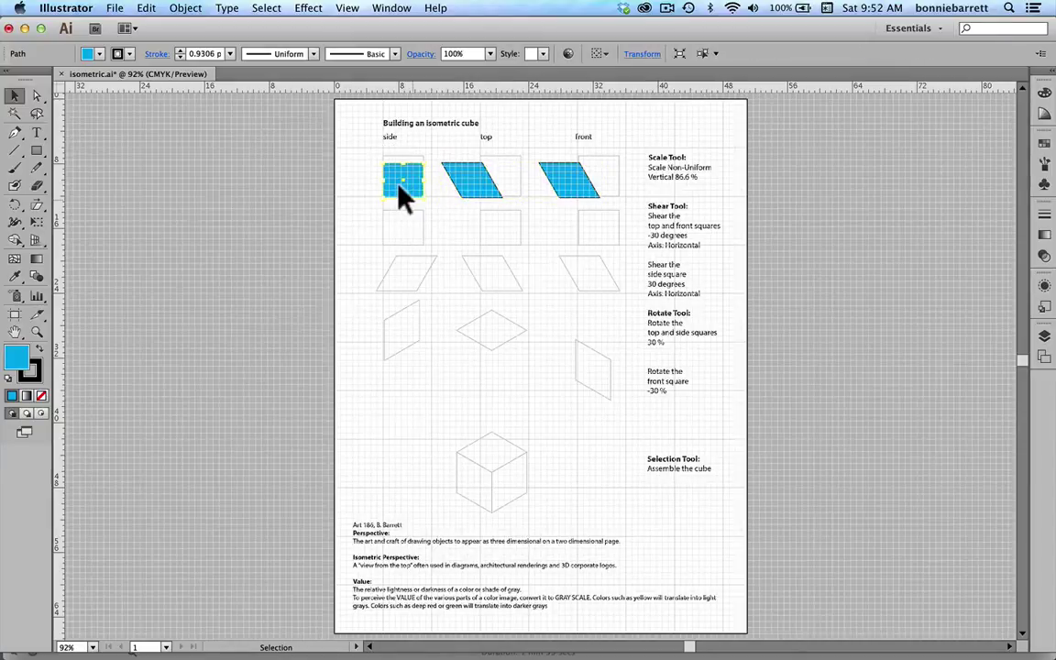
{"action": "left_click", "coordinate": [36, 205]}
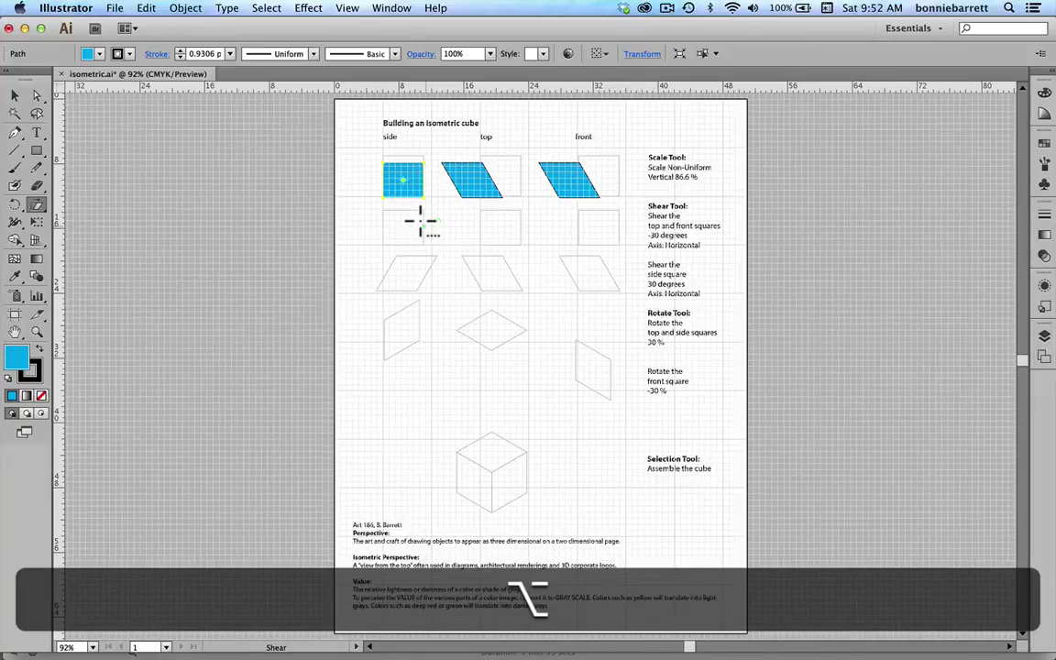
{"action": "left_click", "coordinate": [420, 220], "text": "alt"}
{"action": "left_click", "coordinate": [279, 209]}
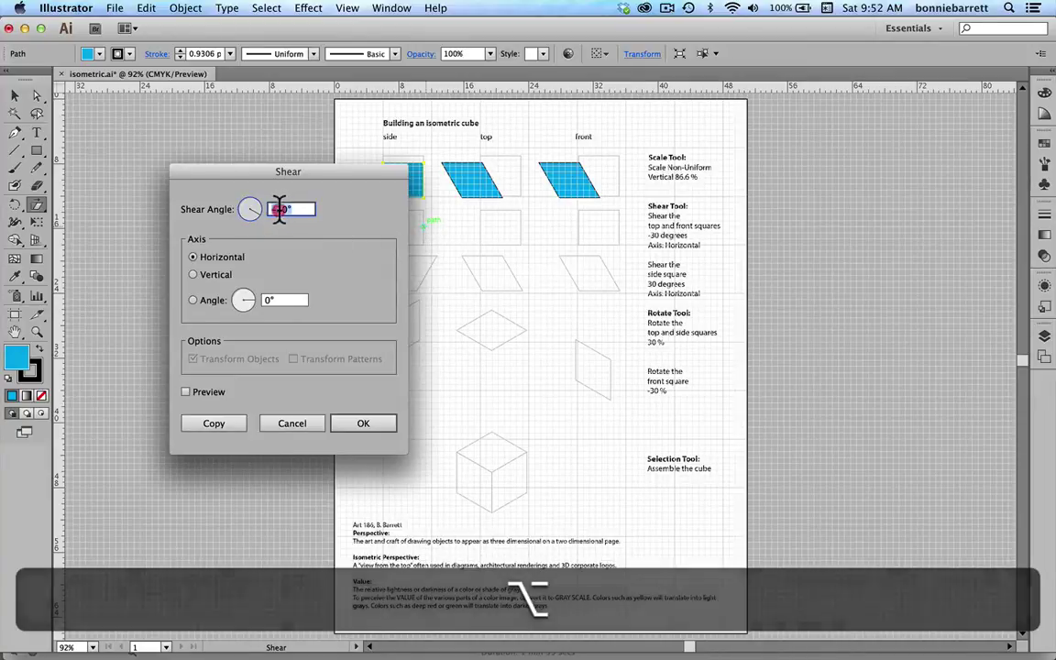
{"action": "key", "text": "BackSpace"}
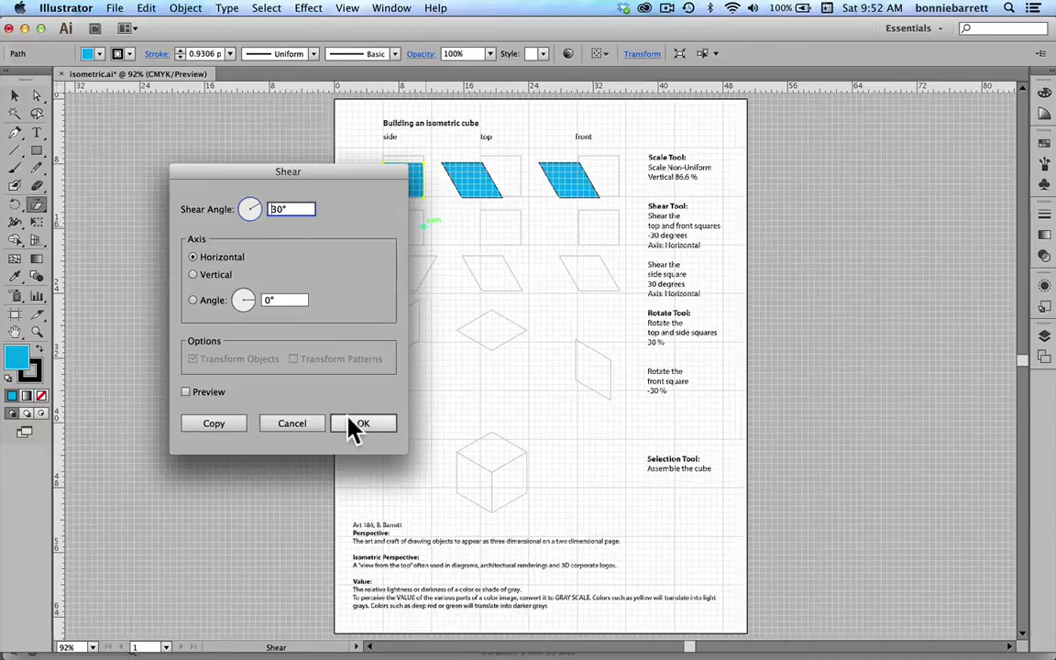
{"action": "left_click", "coordinate": [357, 423]}
- Move the three sheared shapes down into the template's third row
{"action": "left_click", "coordinate": [15, 99]}
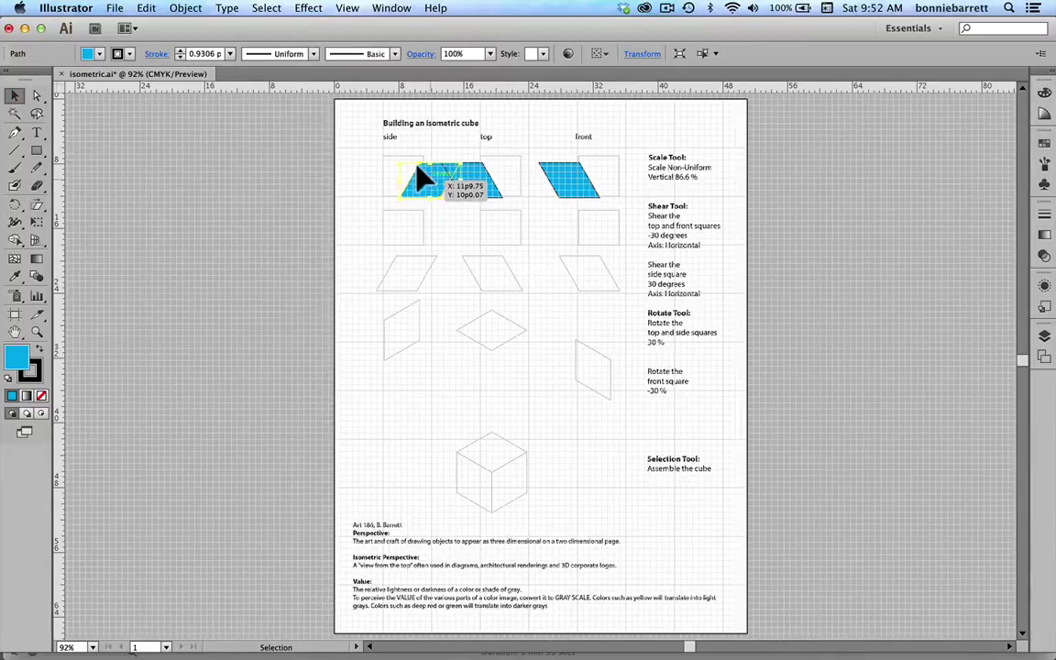
{"action": "left_click_drag", "start_coordinate": [420, 179], "coordinate": [401, 274]}
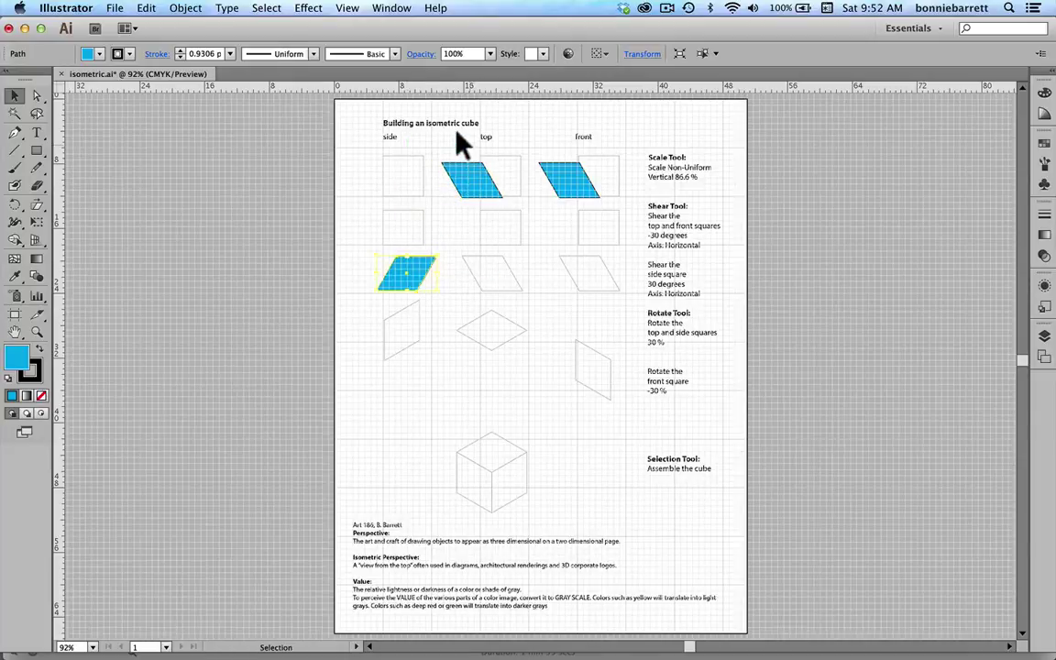
{"action": "left_click_drag", "start_coordinate": [456, 133], "coordinate": [578, 267]}
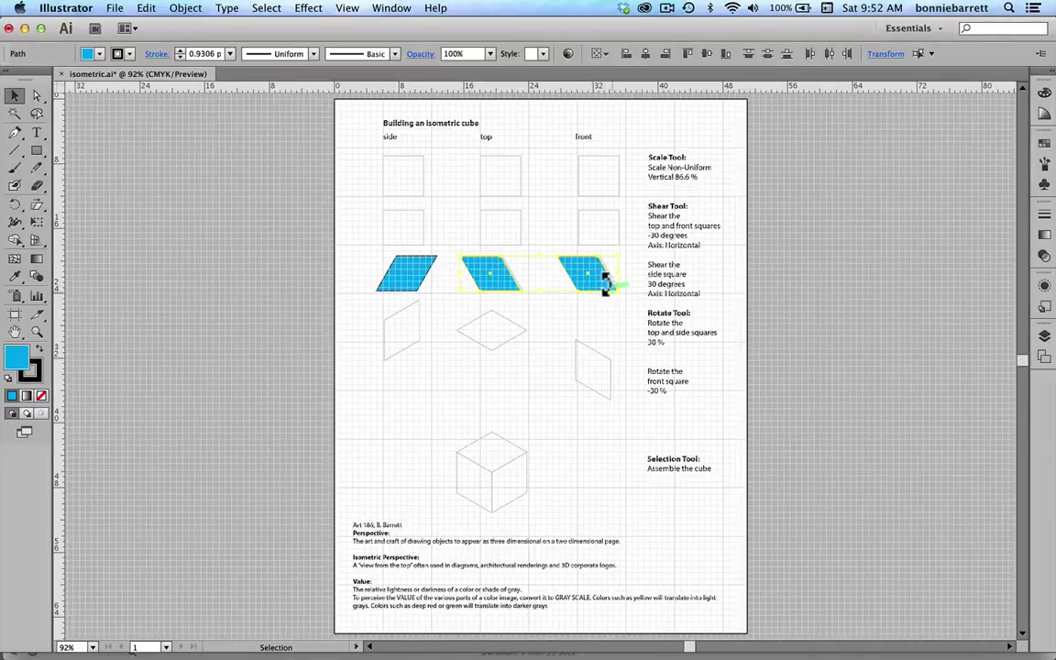
- Rotate the side and top parallelograms 30° into isometric faces
{"action": "left_click", "coordinate": [350, 246]}
{"action": "left_click_drag", "start_coordinate": [355, 246], "coordinate": [428, 273]}
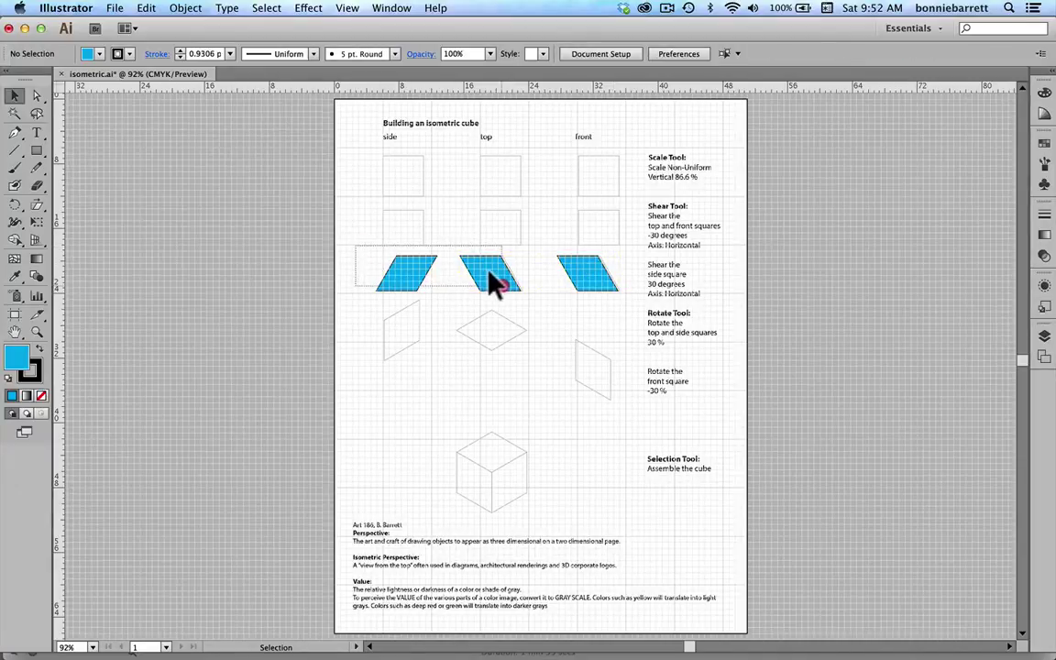
{"action": "left_click_drag", "start_coordinate": [495, 284], "coordinate": [483, 278]}
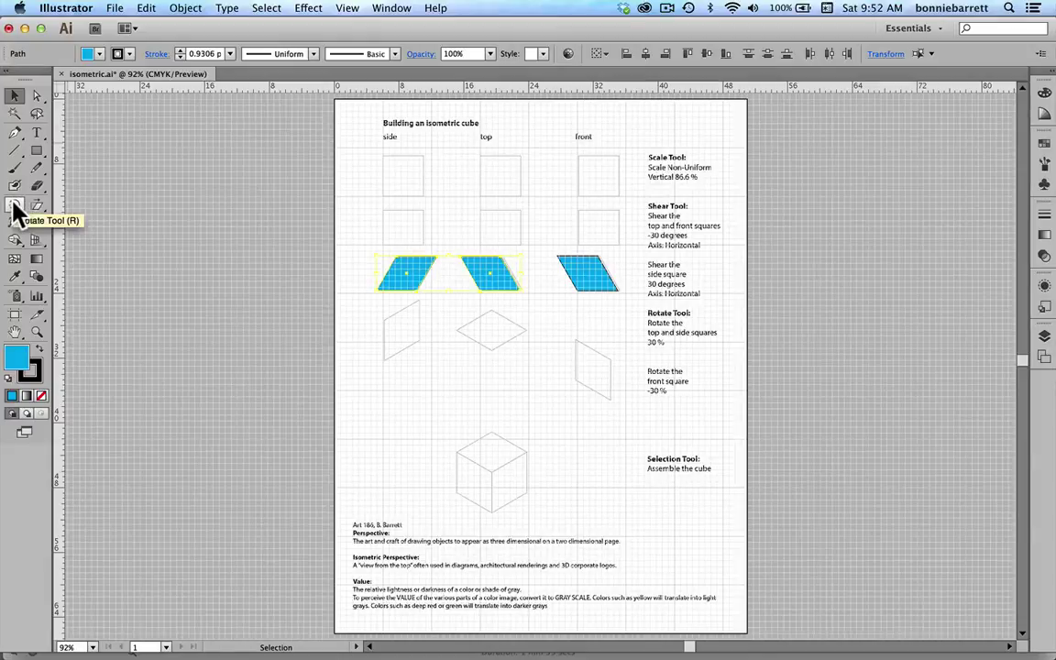
{"action": "left_click", "coordinate": [15, 207]}
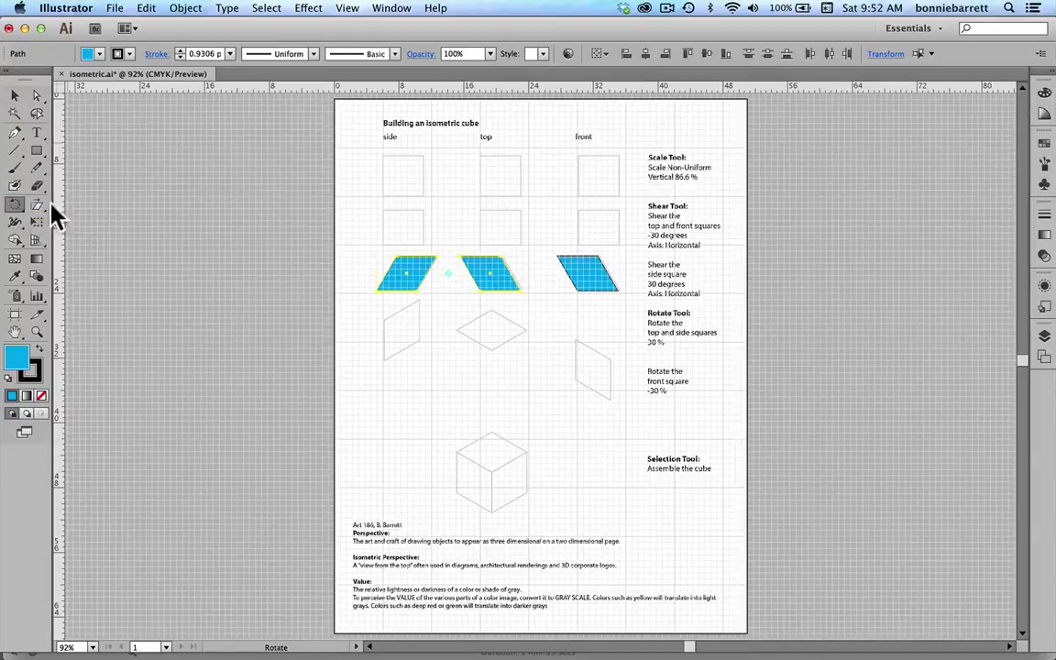
{"action": "left_click", "coordinate": [447, 305], "text": "alt"}
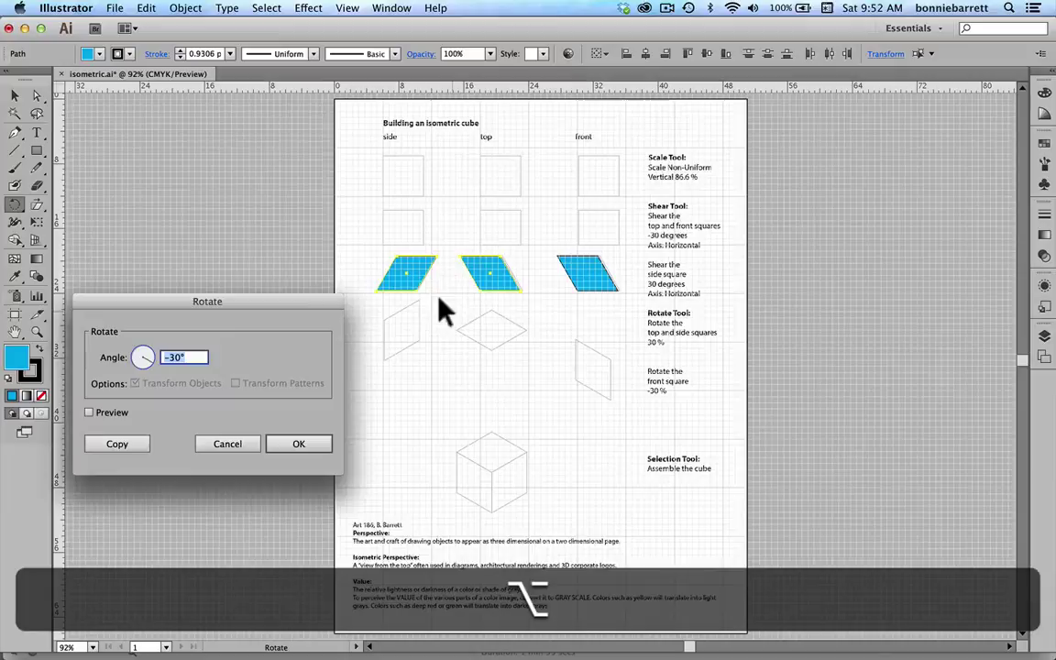
{"action": "left_click", "coordinate": [174, 357]}
{"action": "key", "text": "BackSpace"}
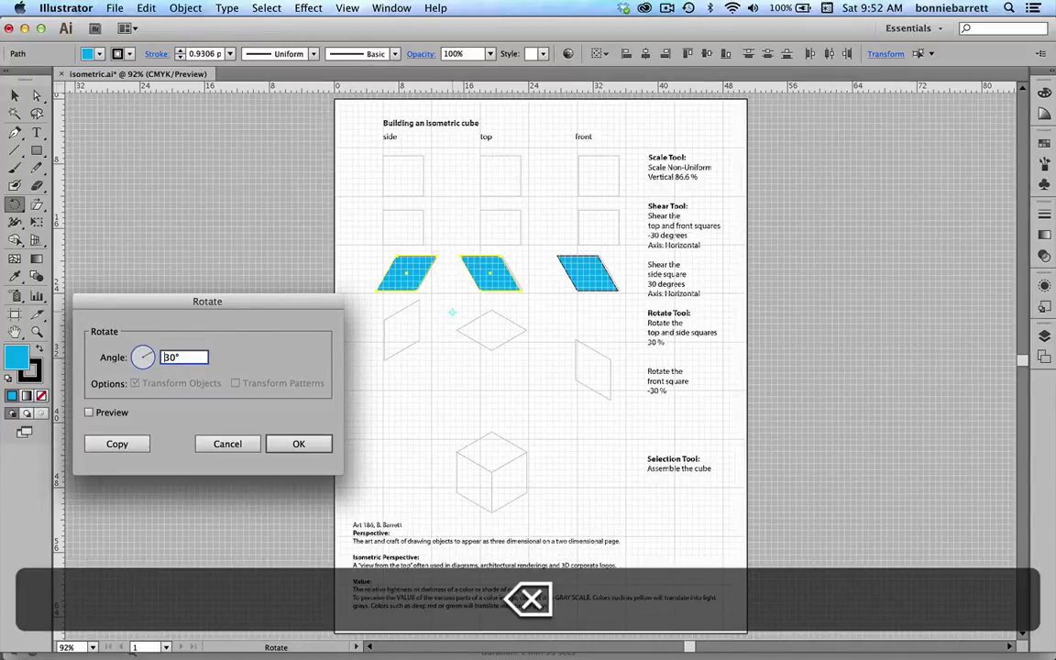
{"action": "left_click", "coordinate": [300, 448]}
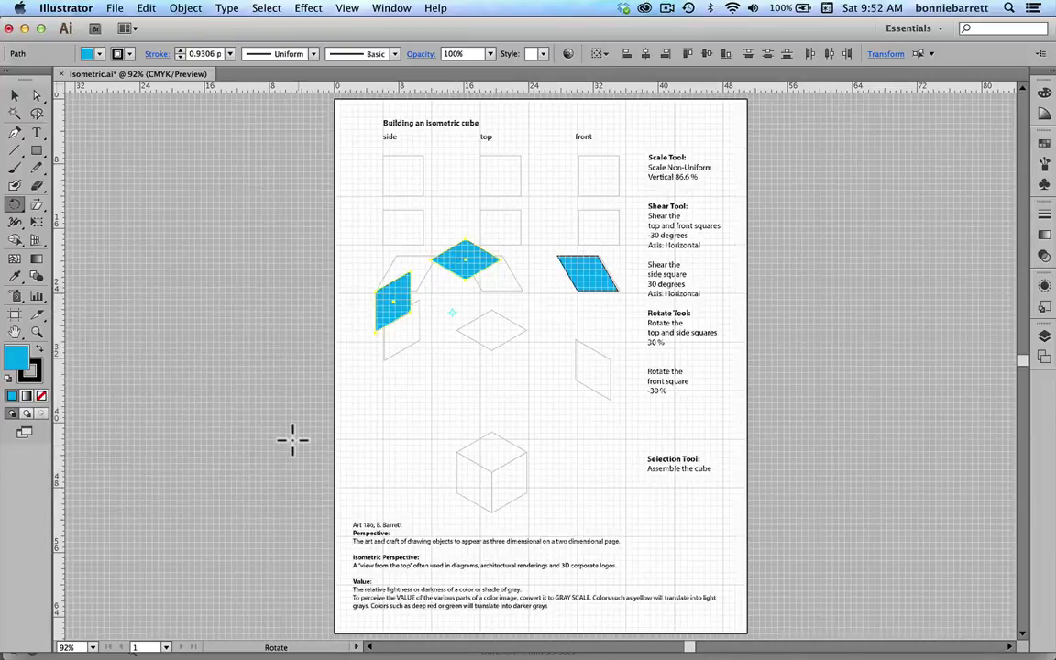
{"action": "left_click", "coordinate": [14, 97]}
{"action": "left_click_drag", "start_coordinate": [540, 237], "coordinate": [601, 311]}
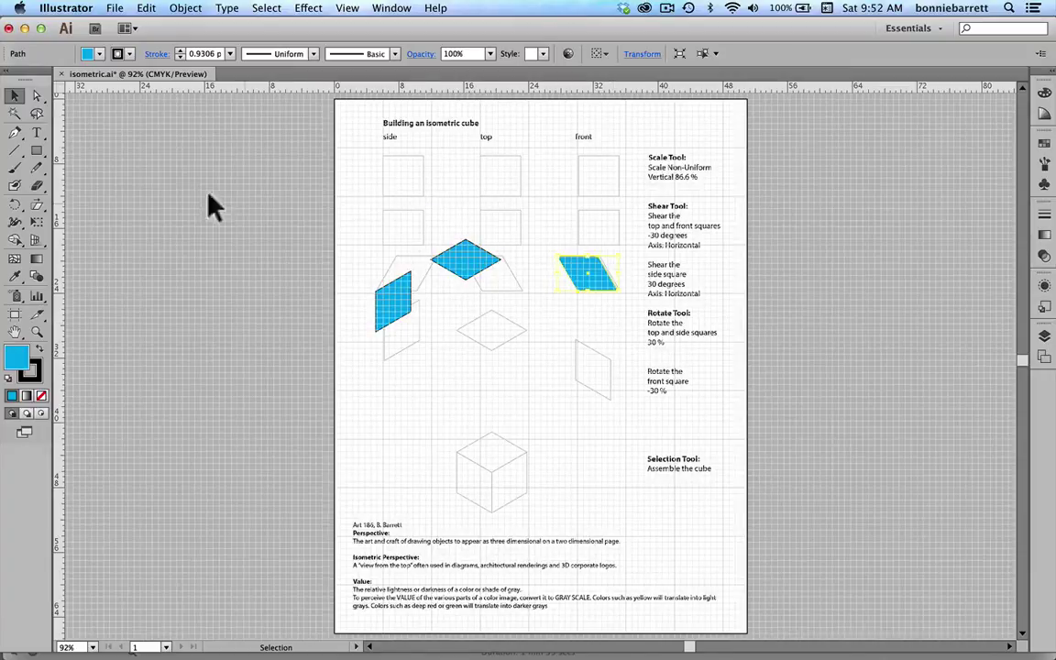
- Rotate the front parallelogram -30° to form the cube's front face
{"action": "left_click", "coordinate": [14, 204]}
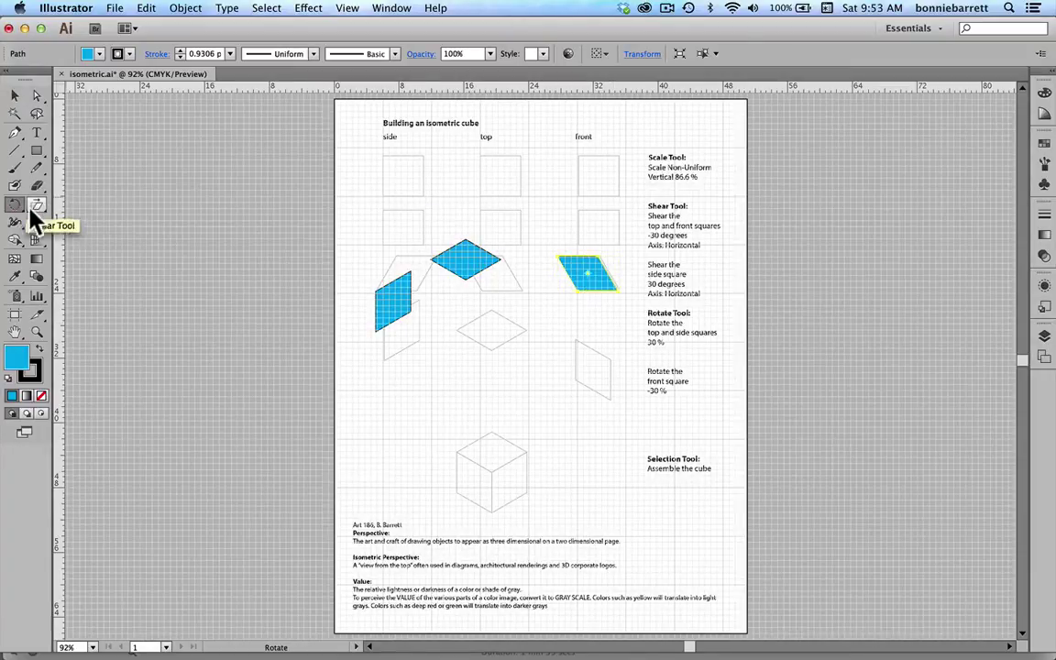
{"action": "left_click", "coordinate": [573, 319], "text": "alt"}
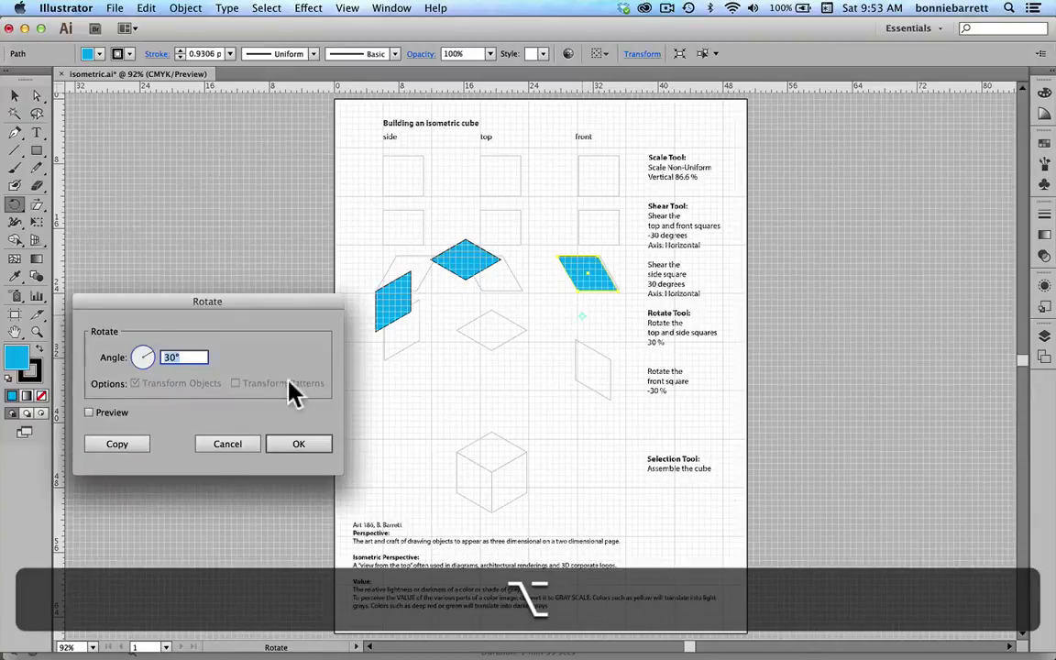
{"action": "left_click", "coordinate": [165, 357]}
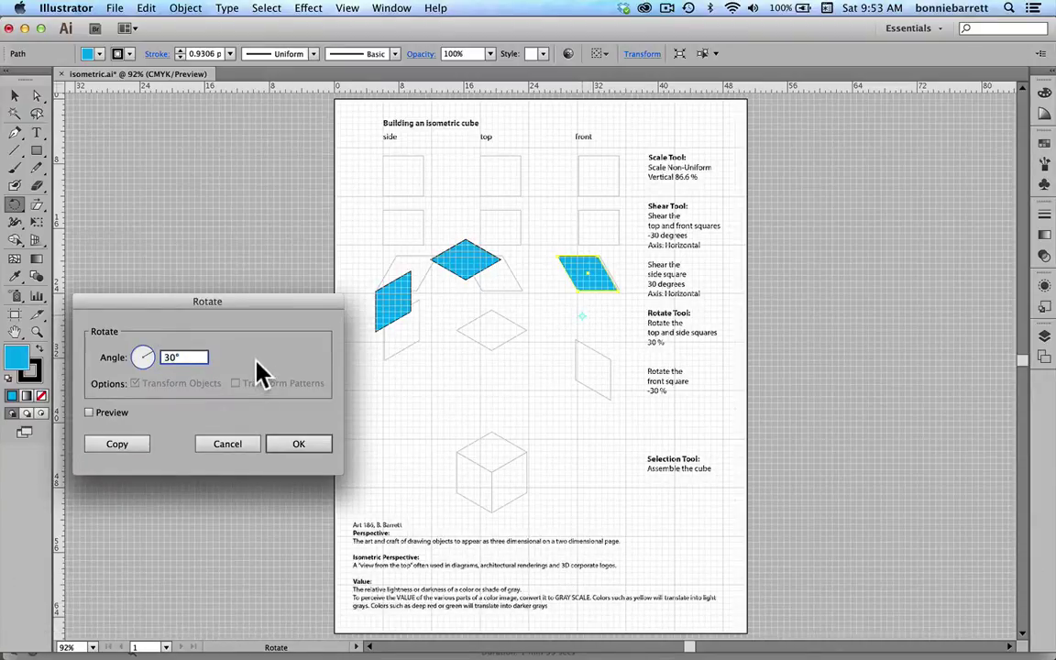
{"action": "type", "text": "-"}
{"action": "left_click", "coordinate": [299, 443]}
{"action": "key", "text": "v"}
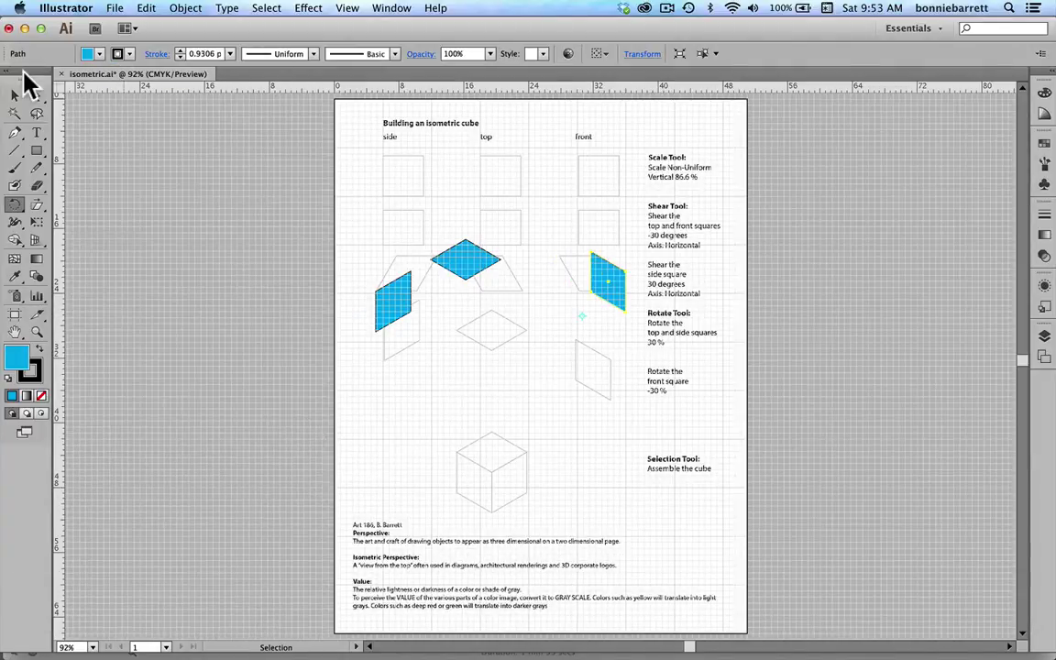
{"action": "left_click", "coordinate": [14, 94]}
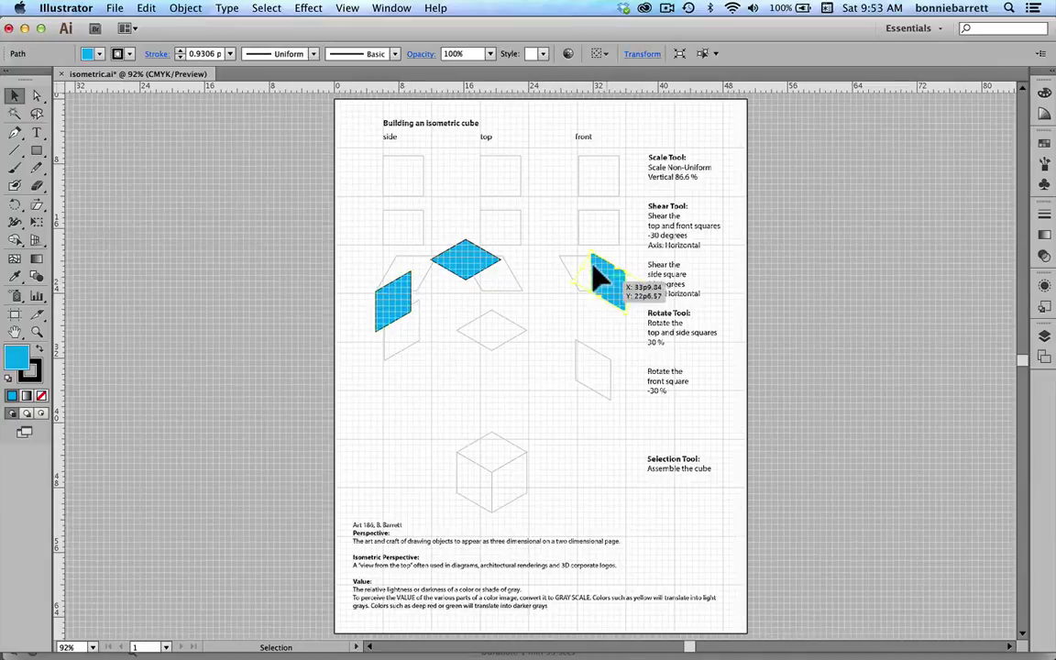
- Drag the front, top and side faces together onto the cube outline, then zoom in on it
{"action": "left_click_drag", "start_coordinate": [600, 279], "coordinate": [461, 481]}
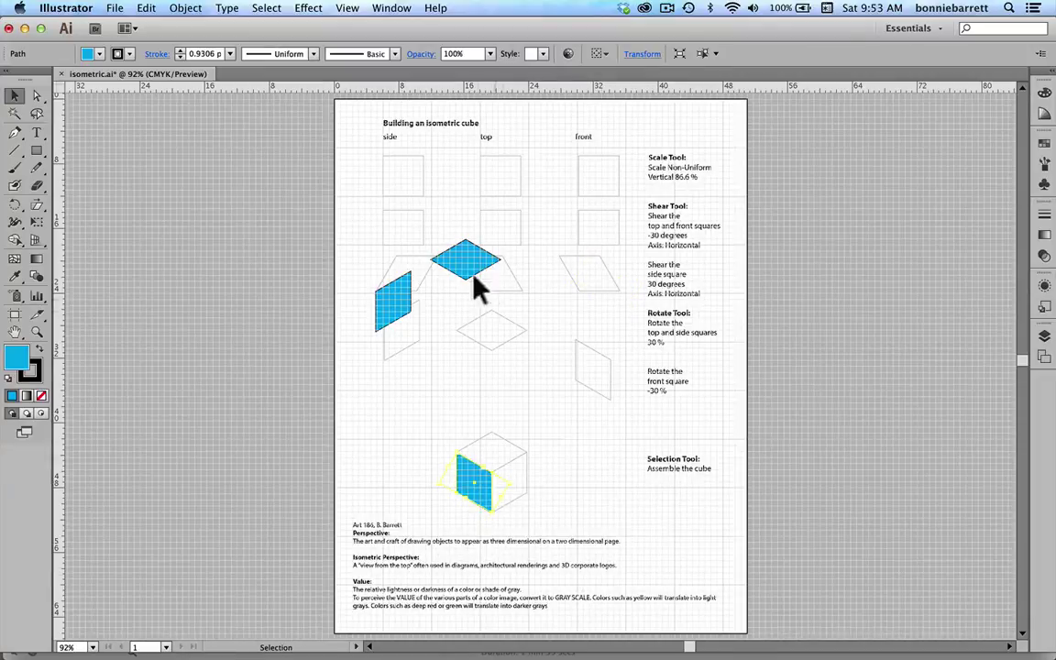
{"action": "left_click_drag", "start_coordinate": [449, 255], "coordinate": [473, 453]}
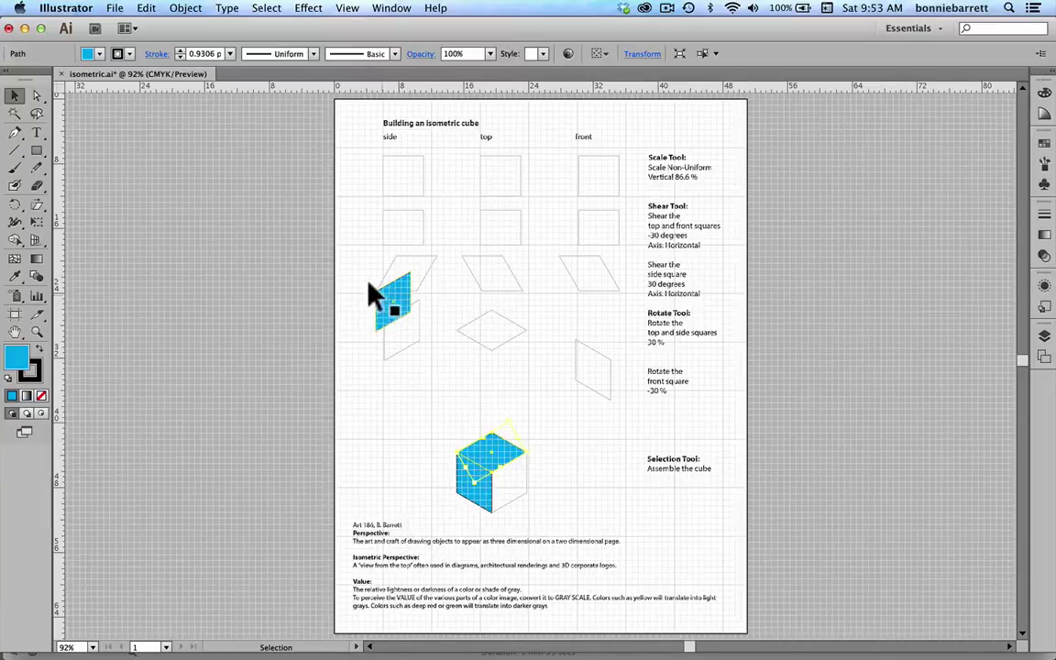
{"action": "left_click_drag", "start_coordinate": [375, 289], "coordinate": [492, 483]}
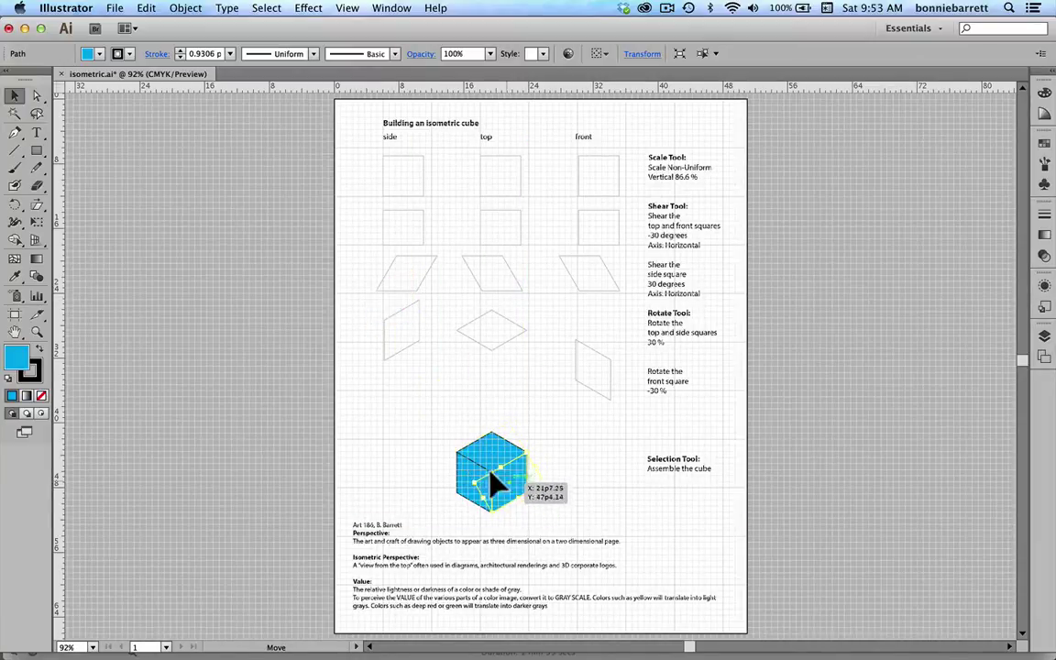
{"action": "left_click", "coordinate": [37, 334]}
{"action": "left_click_drag", "start_coordinate": [417, 394], "coordinate": [564, 545]}
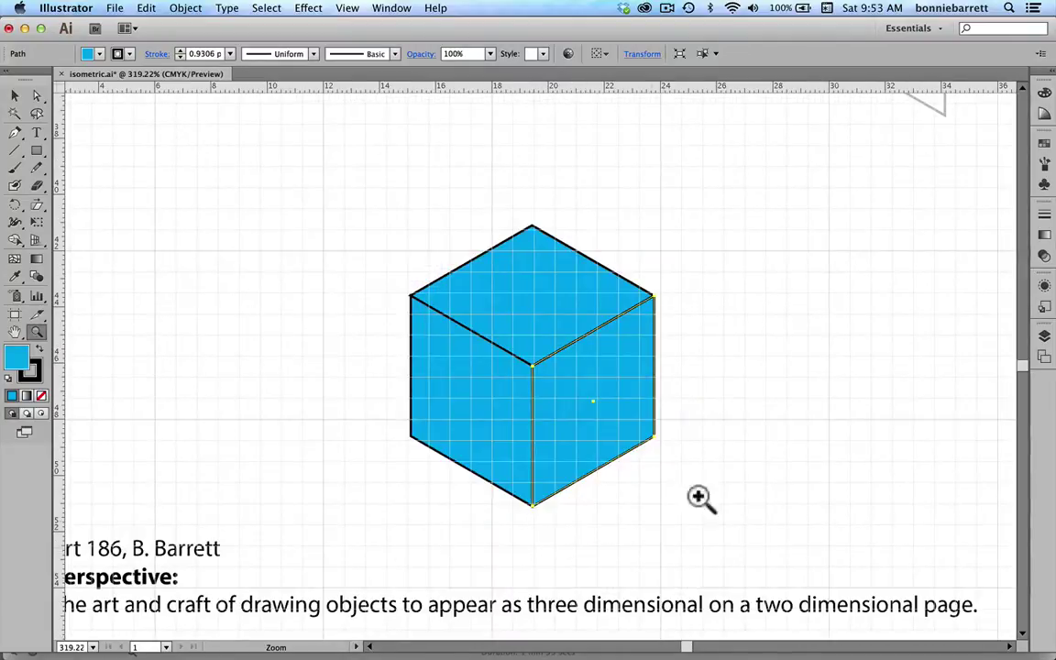
- Hide the template layer and, in Outline view, snap a cube edge to the shared centre corner
{"action": "left_click", "coordinate": [1044, 338]}
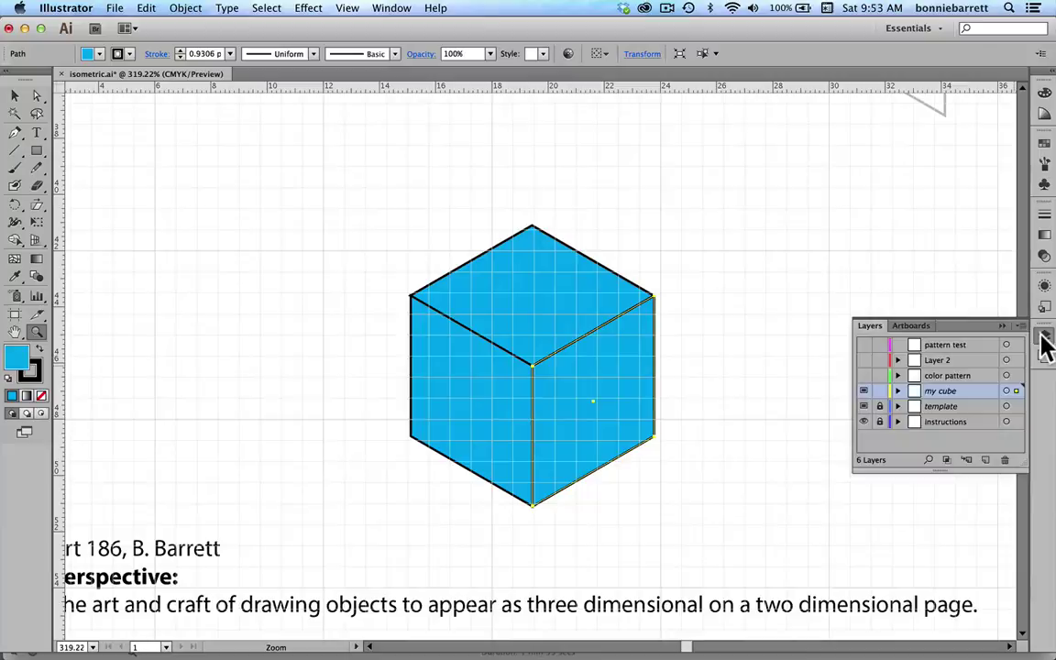
{"action": "left_click", "coordinate": [863, 406]}
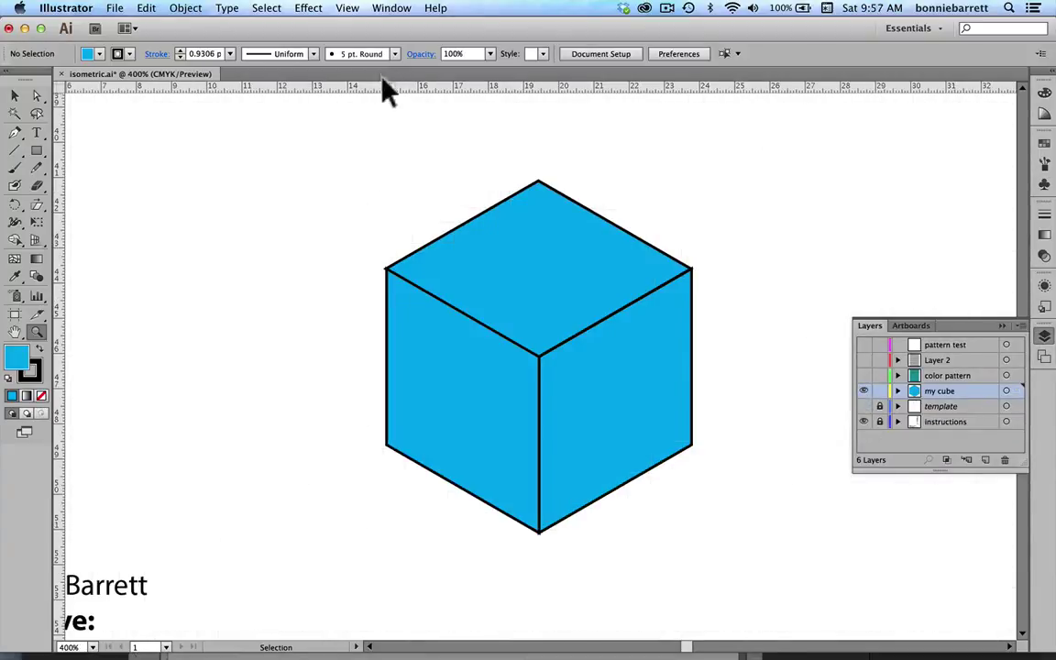
{"action": "left_click", "coordinate": [349, 9]}
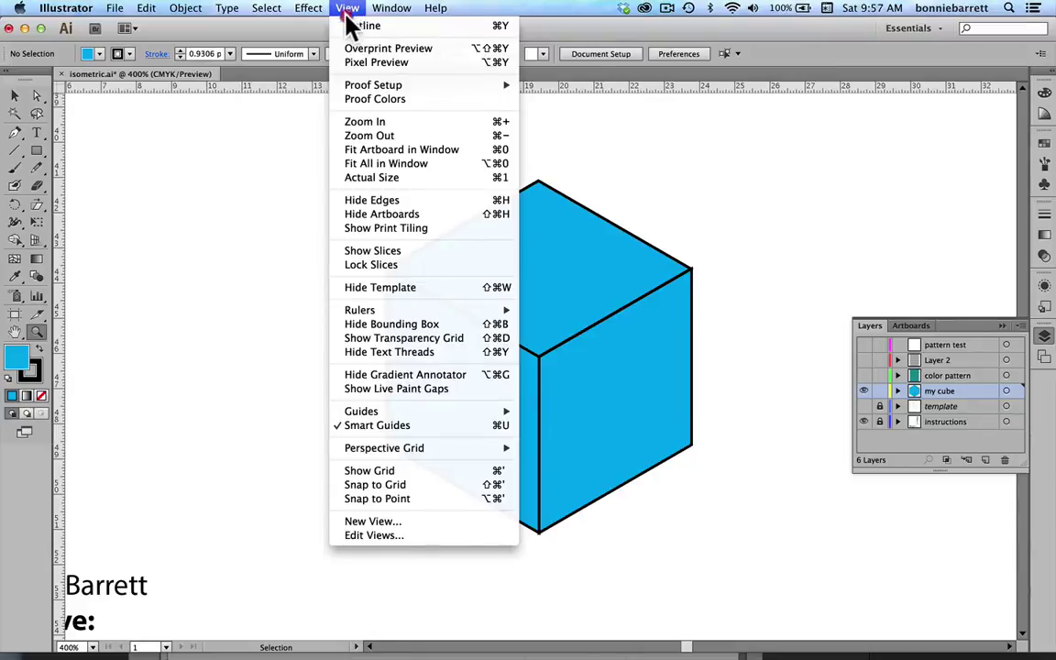
{"action": "left_click", "coordinate": [357, 26]}
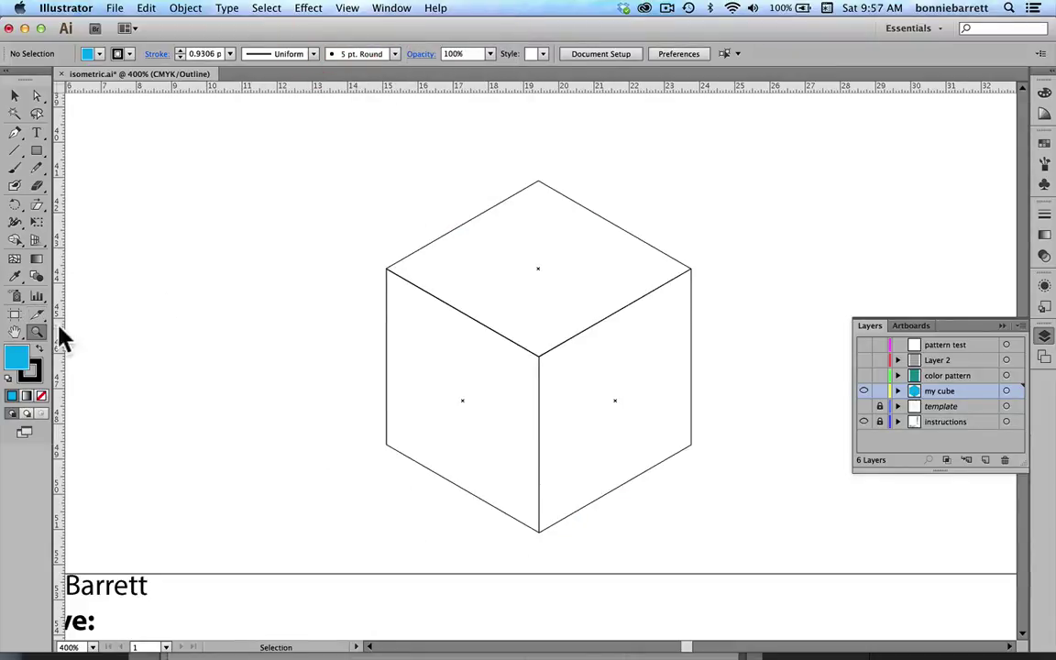
{"action": "left_click_drag", "start_coordinate": [490, 314], "coordinate": [596, 407]}
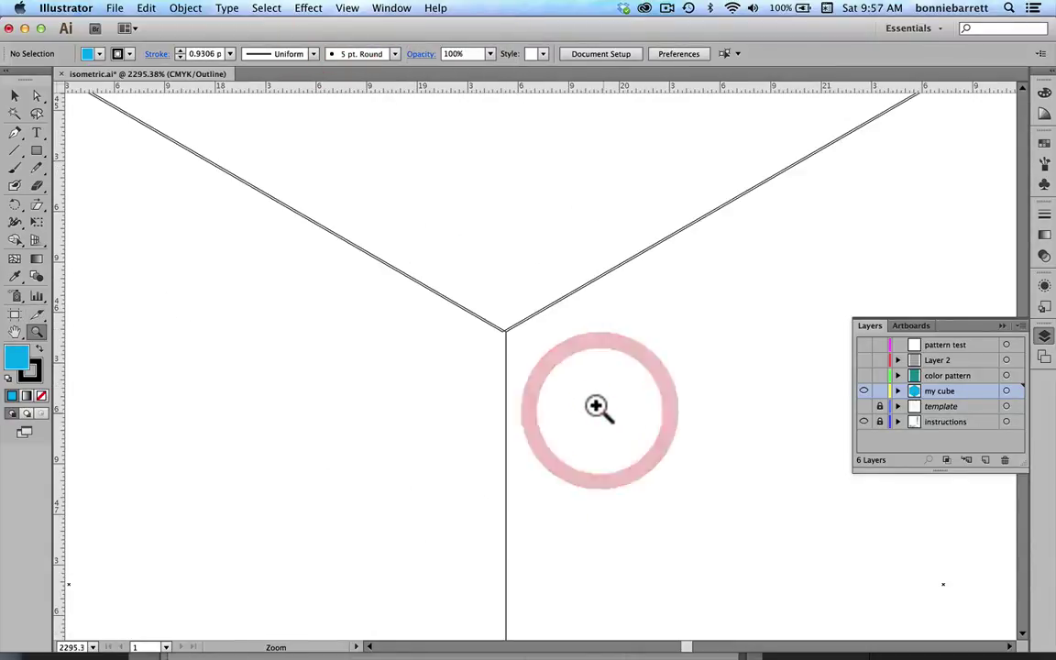
{"action": "left_click", "coordinate": [14, 95]}
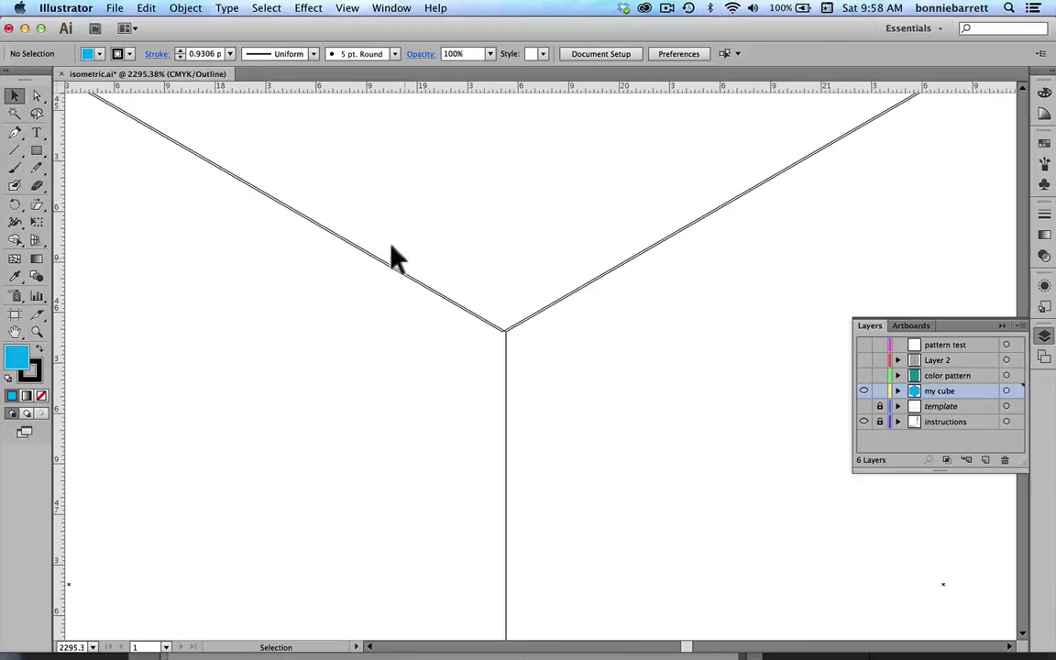
{"action": "left_click_drag", "start_coordinate": [540, 287], "coordinate": [546, 300]}
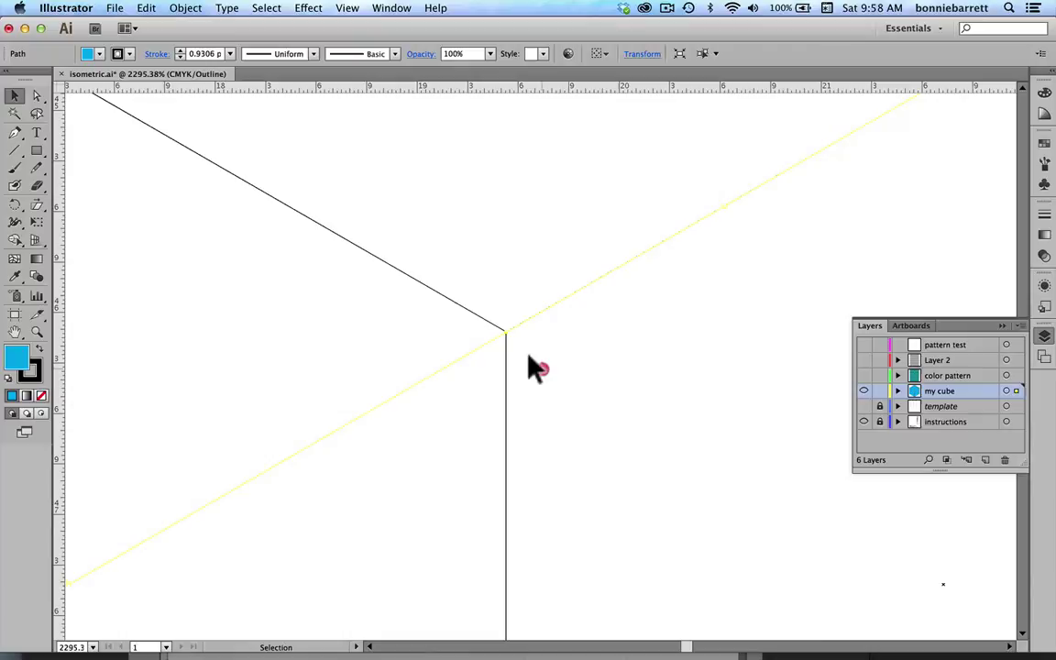
{"action": "left_click", "coordinate": [528, 363]}
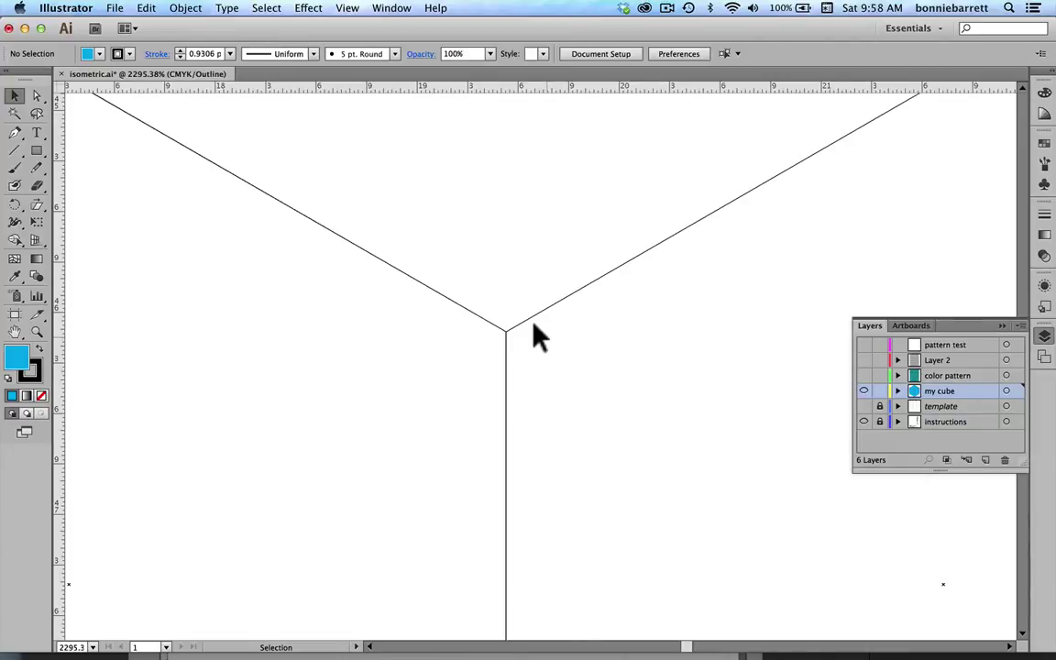
- Fit the artboard in the window and return to Preview mode
{"action": "left_click", "coordinate": [392, 9]}
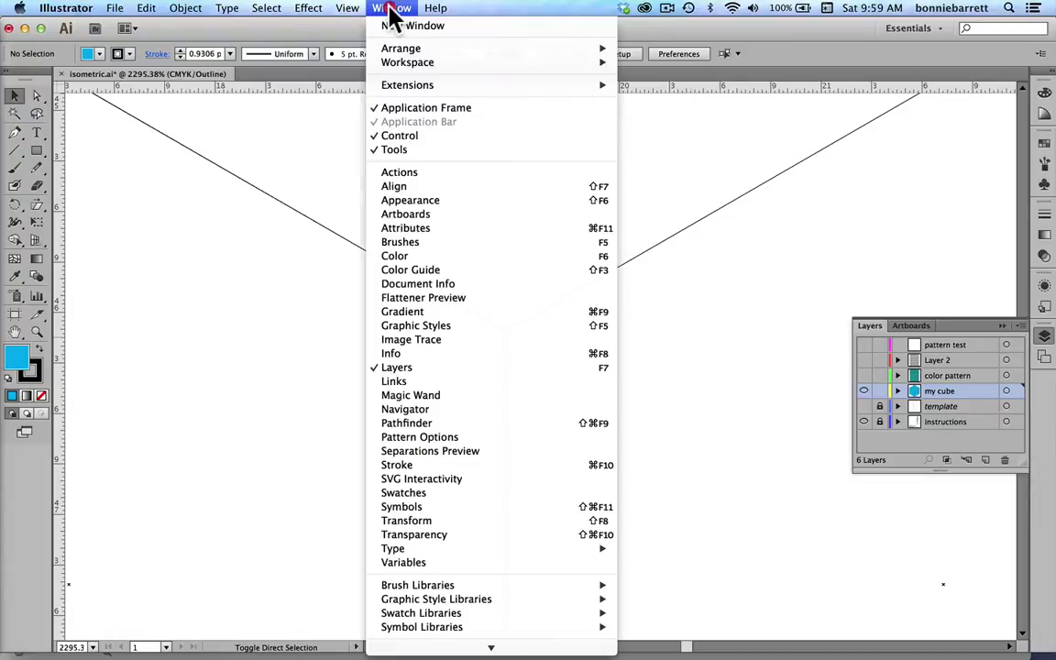
{"action": "mouse_move", "coordinate": [353, 14]}
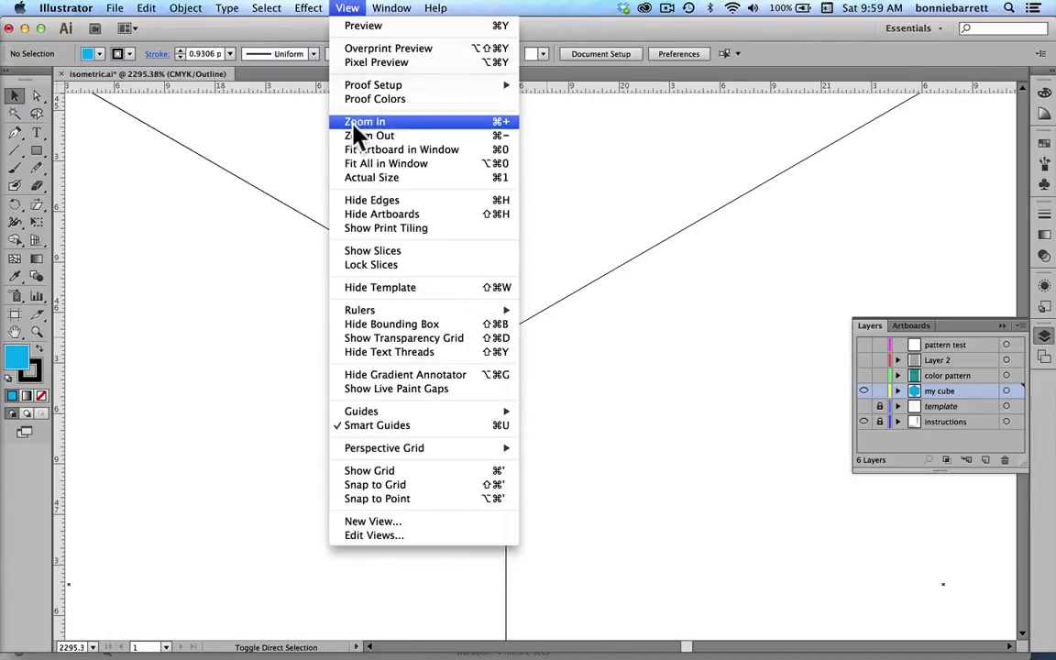
{"action": "left_click", "coordinate": [357, 153]}
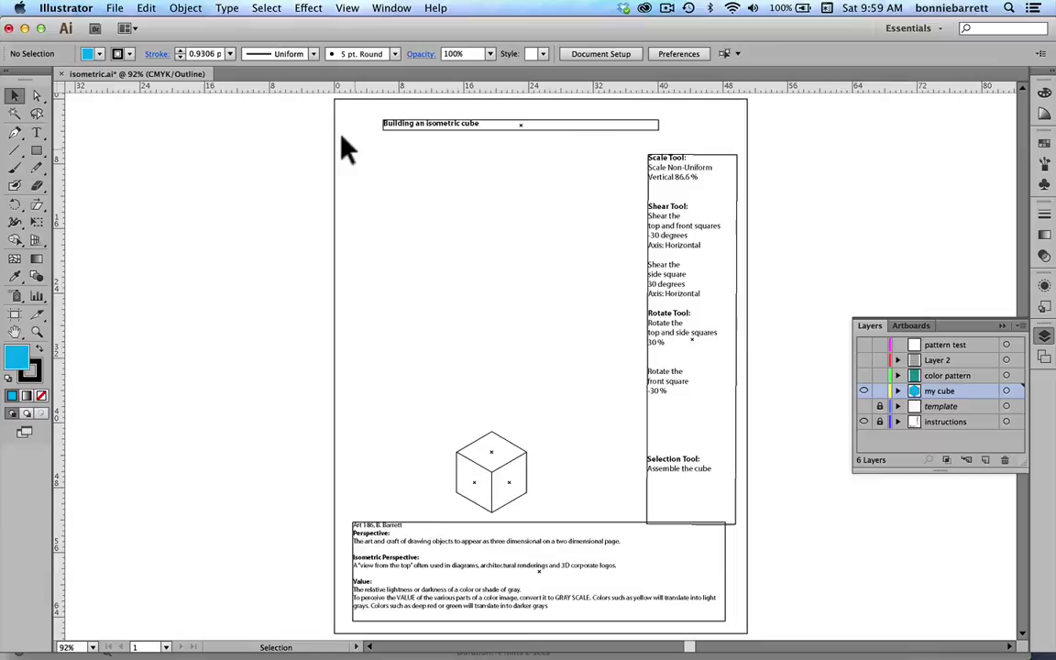
{"action": "left_click", "coordinate": [346, 9]}
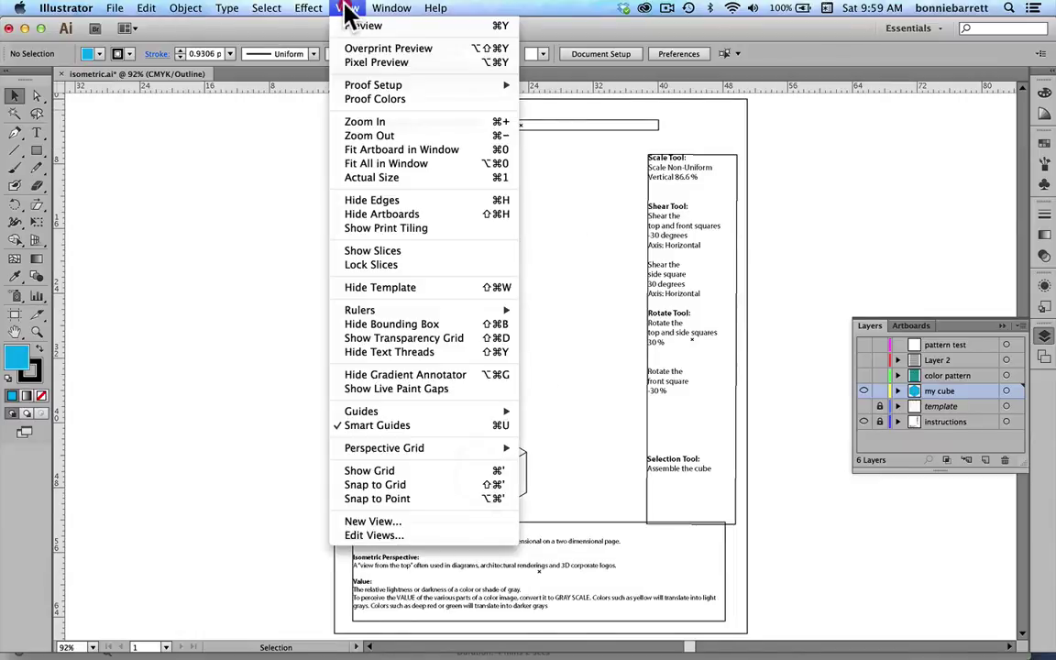
{"action": "left_click", "coordinate": [352, 26]}
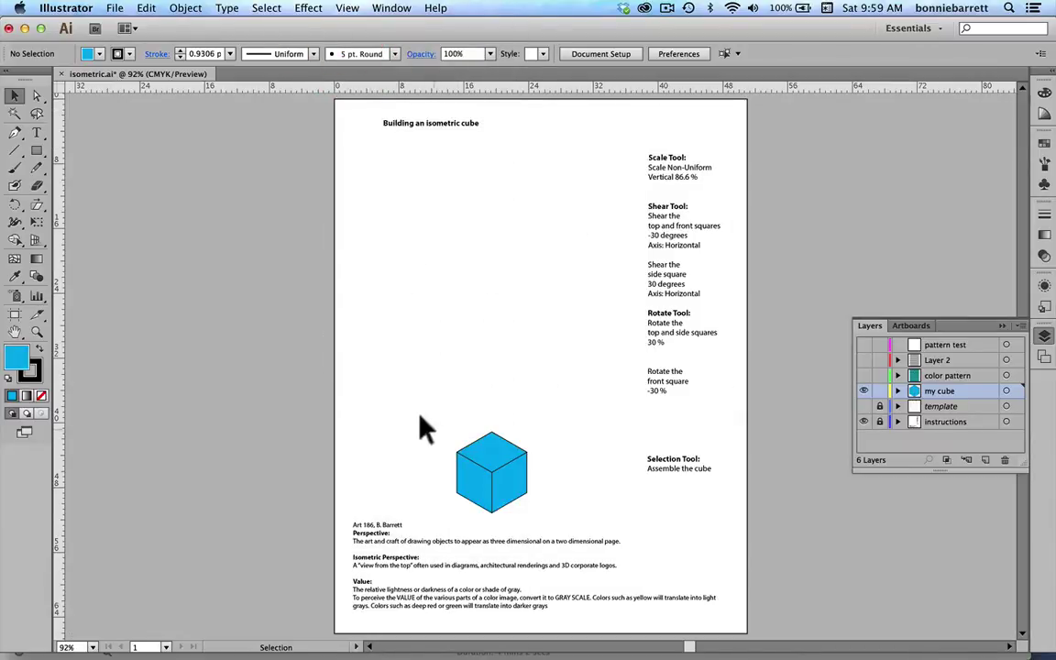
- Set the cube's stroke to None so only its cyan fill remains, then deselect it
{"action": "left_click", "coordinate": [15, 96]}
{"action": "left_click", "coordinate": [519, 493]}
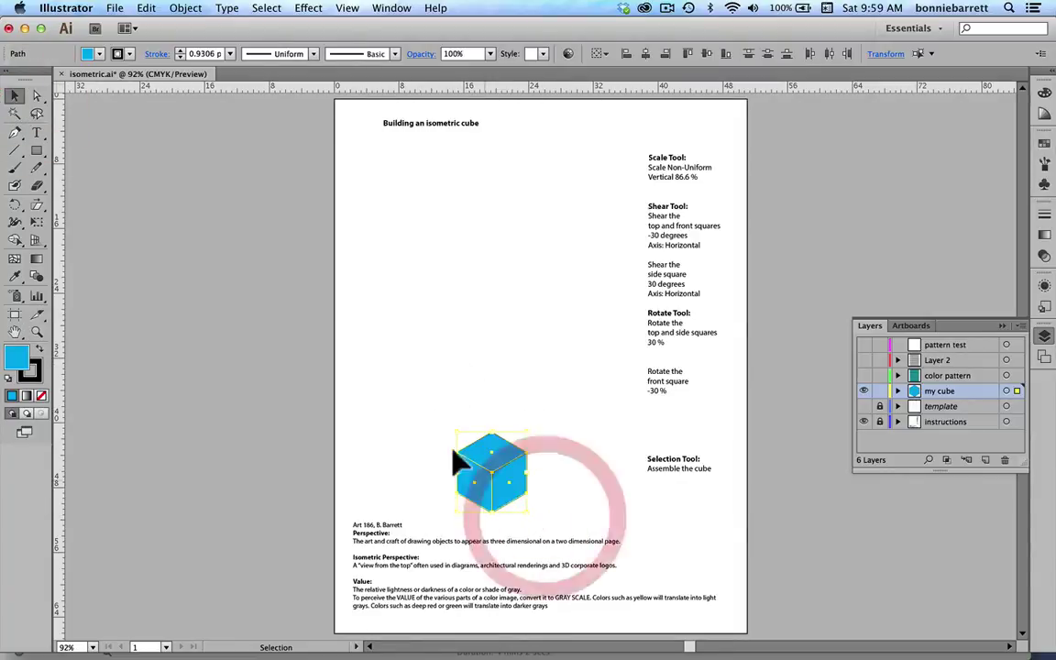
{"action": "left_click", "coordinate": [130, 53]}
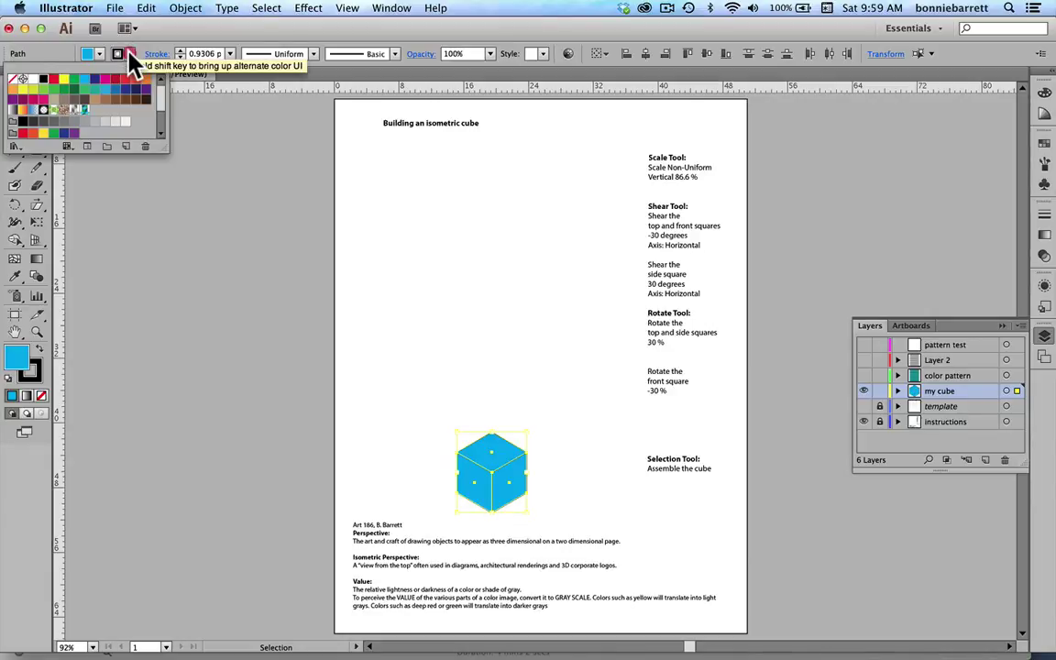
{"action": "left_click", "coordinate": [12, 79]}
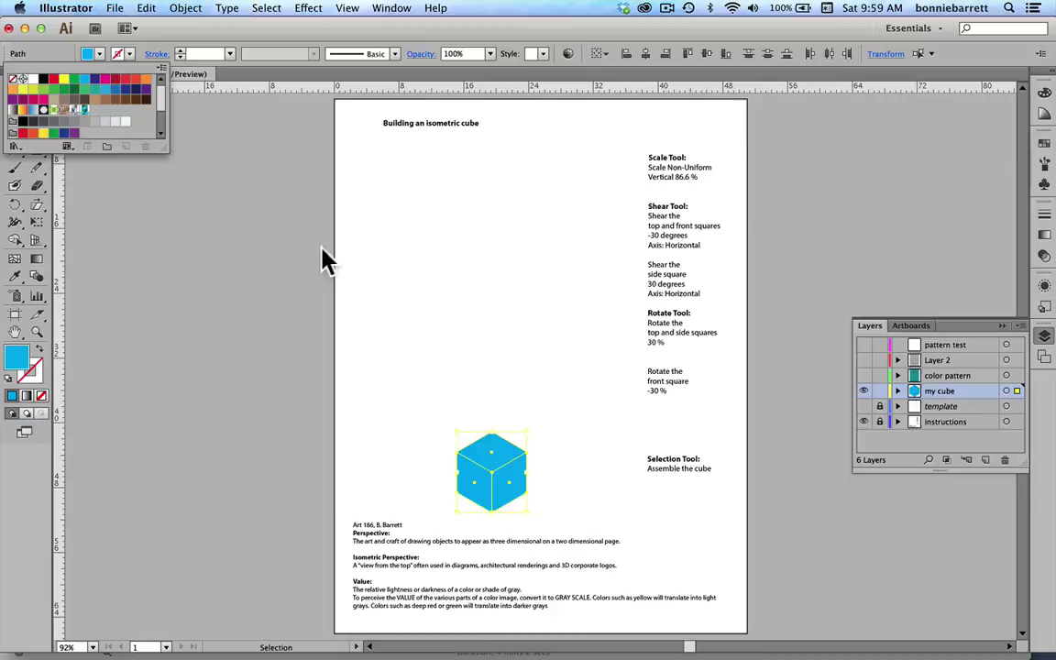
{"action": "left_click", "coordinate": [449, 389]}
{"action": "left_click", "coordinate": [546, 420]}
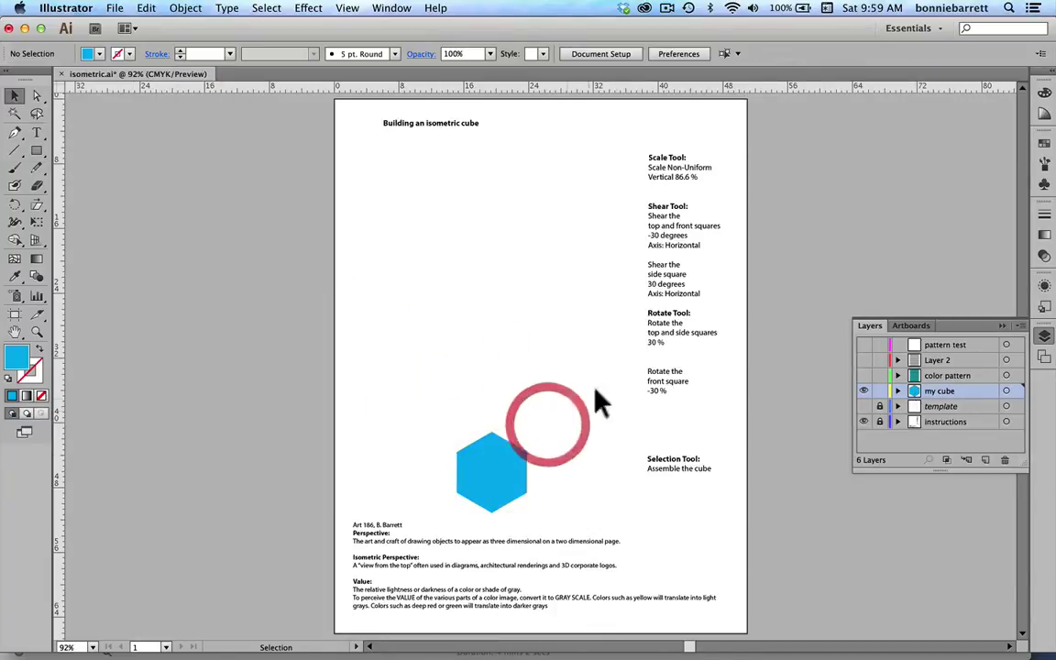
- Fill the cube's top face with 50% gray and its right face with a lighter gray
{"action": "left_click", "coordinate": [1044, 143]}
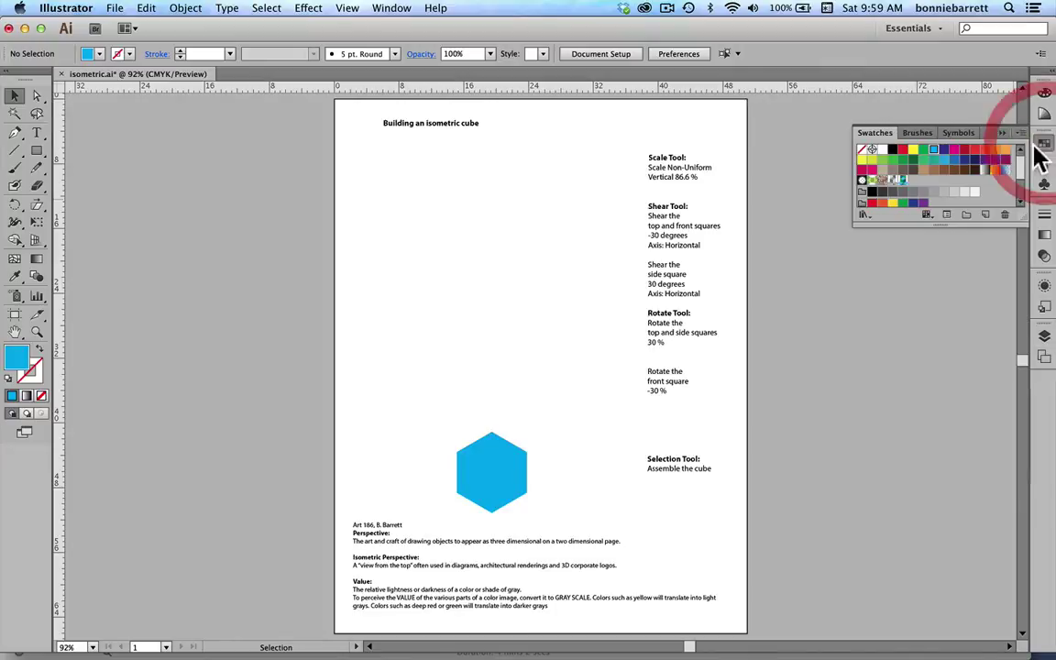
{"action": "left_click", "coordinate": [492, 447]}
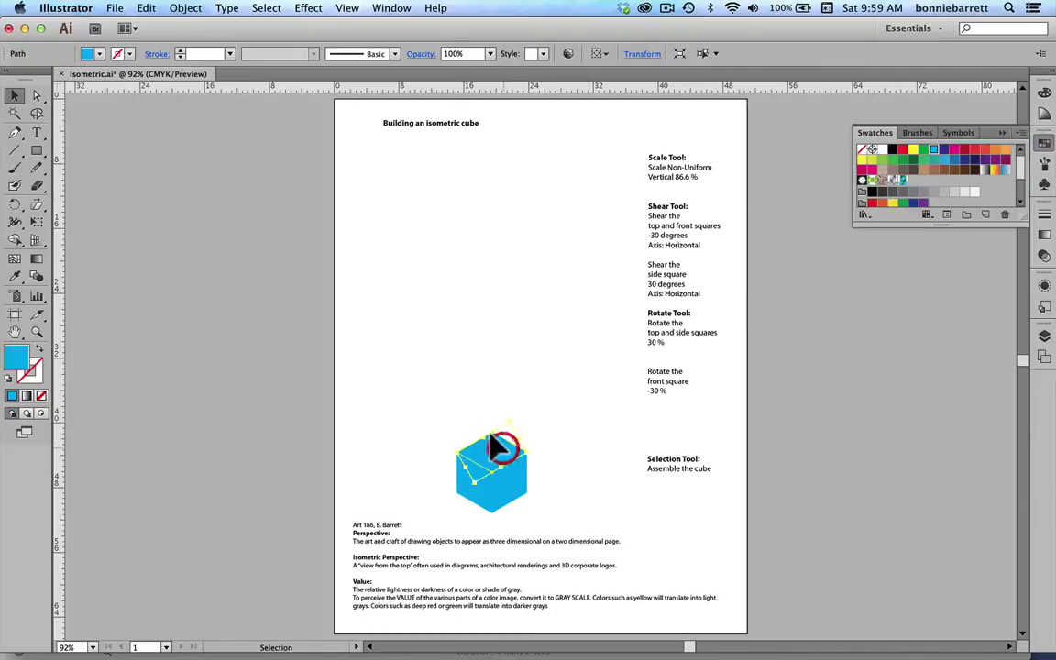
{"action": "left_click", "coordinate": [916, 188]}
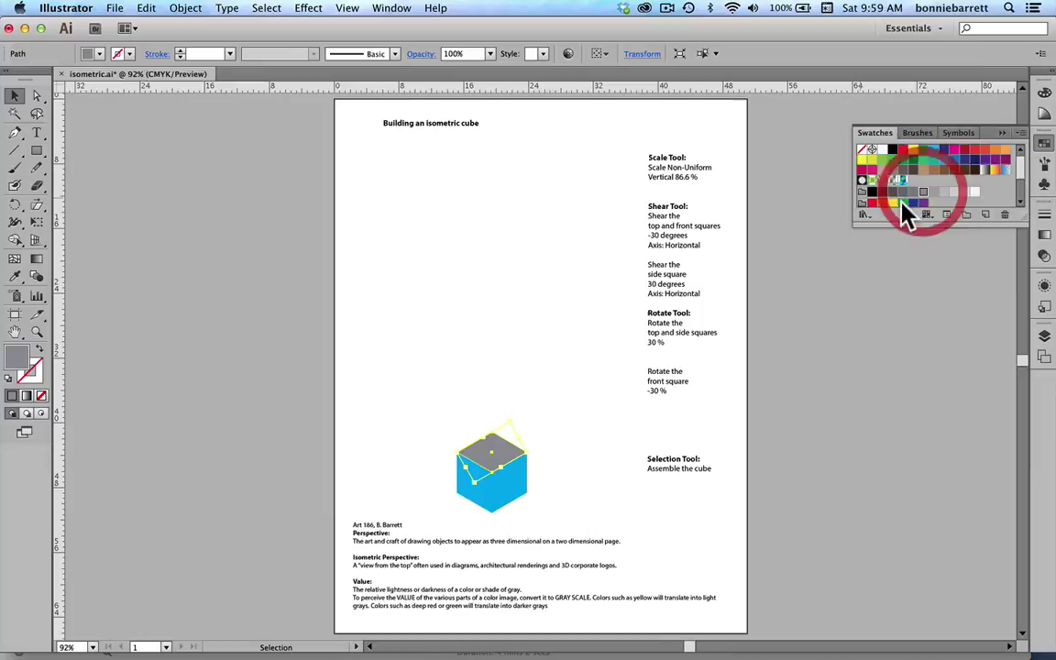
{"action": "left_click", "coordinate": [509, 479]}
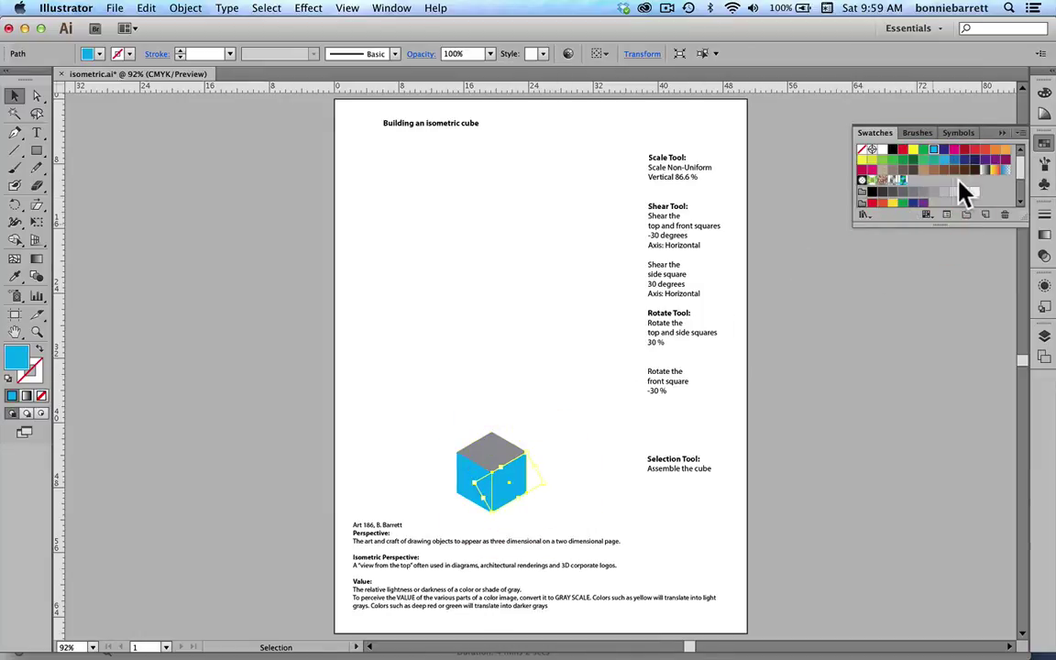
{"action": "left_click", "coordinate": [933, 192]}
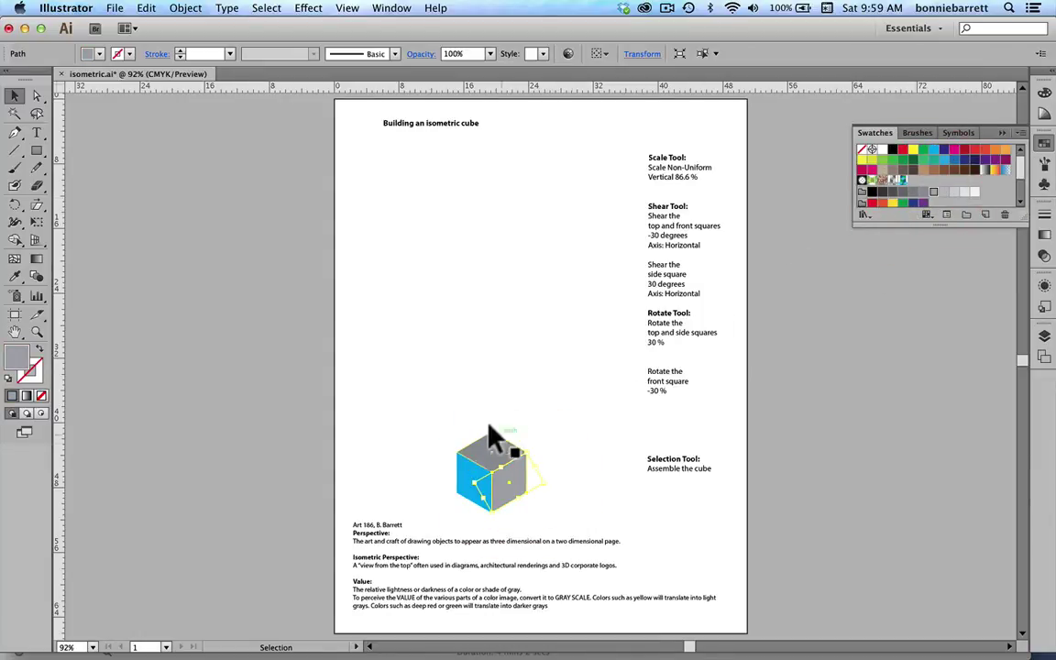
- Turn the remaining faces, including the blue front, dark grey and marquee-select the whole cube
{"action": "left_click", "coordinate": [466, 458]}
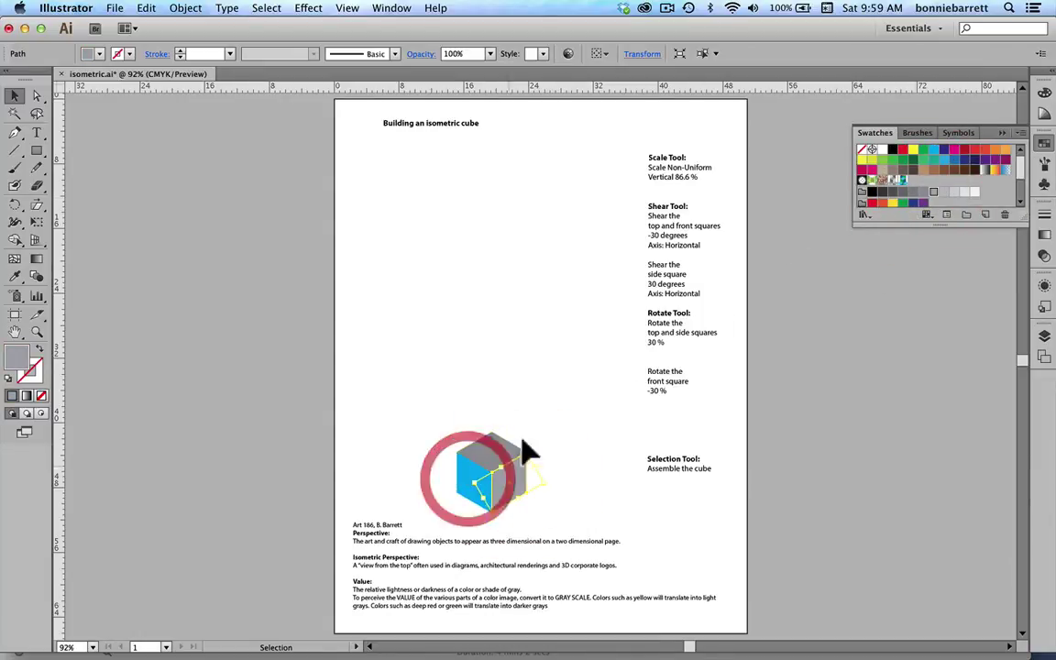
{"action": "left_click", "coordinate": [903, 192]}
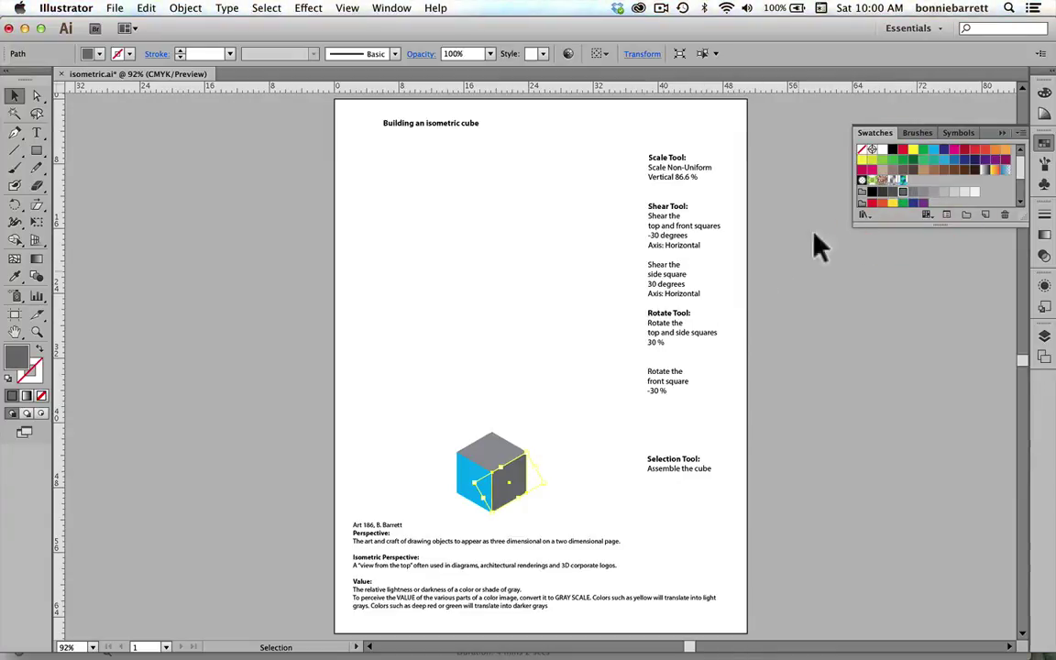
{"action": "left_click", "coordinate": [944, 192]}
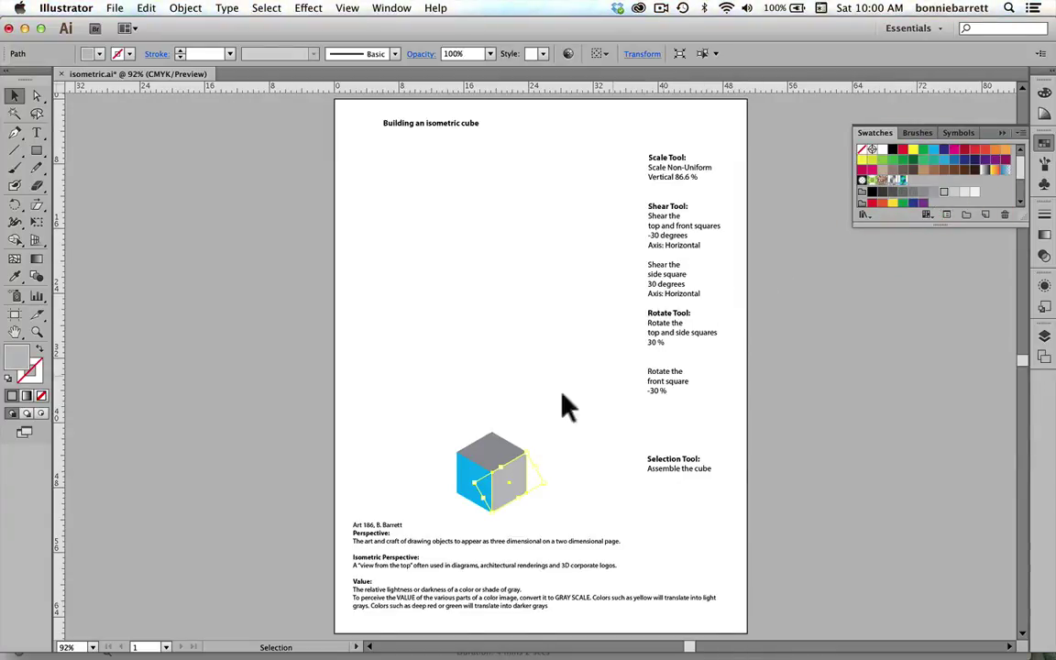
{"action": "left_click", "coordinate": [477, 472]}
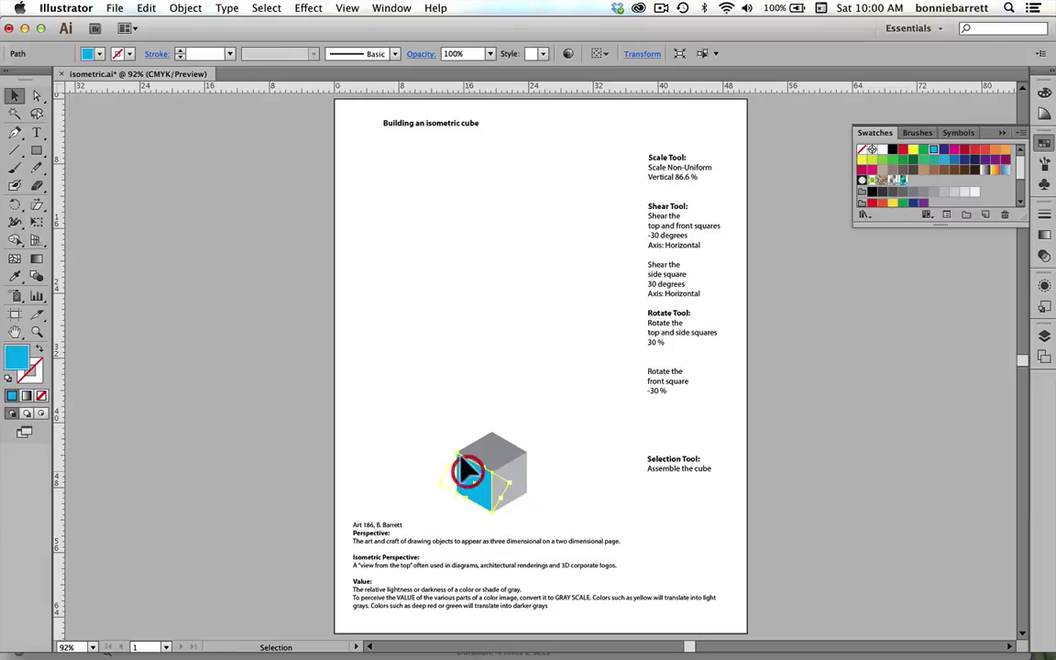
{"action": "left_click", "coordinate": [902, 192]}
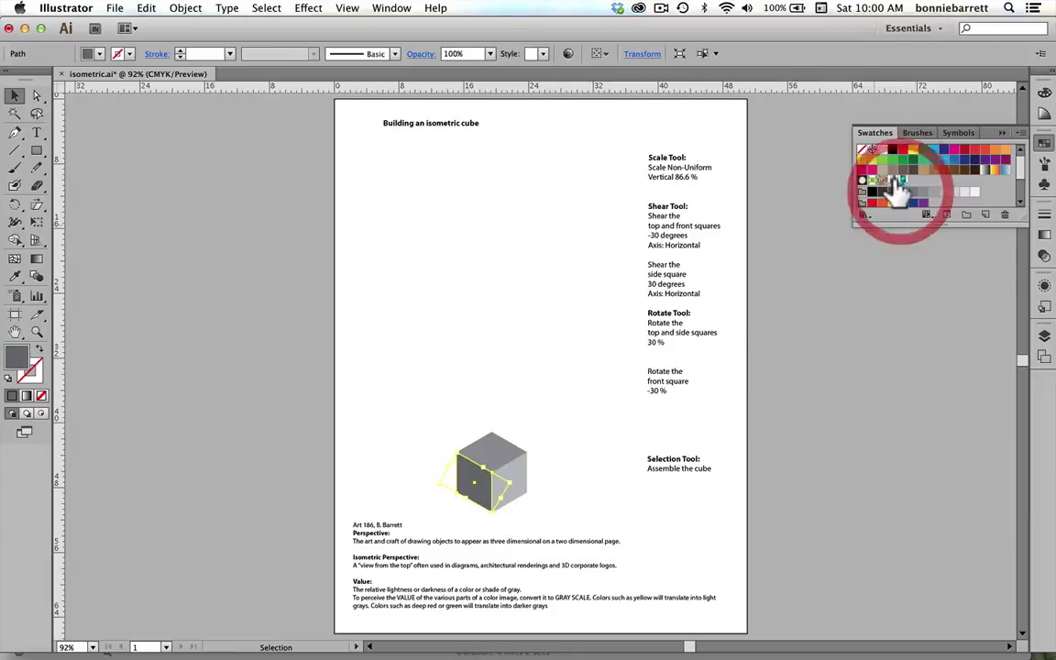
{"action": "left_click", "coordinate": [420, 386]}
{"action": "left_click_drag", "start_coordinate": [426, 398], "coordinate": [538, 525]}
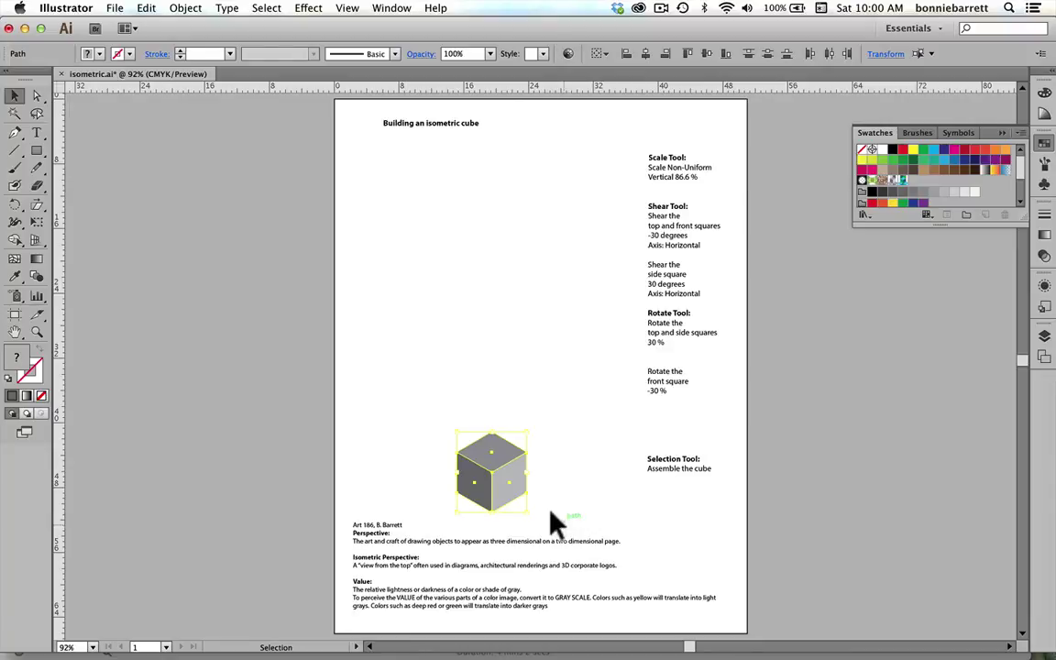
- Select all faces of the grey cube and create a pattern with Object > Pattern > Make
{"action": "left_click_drag", "start_coordinate": [431, 398], "coordinate": [556, 519]}
{"action": "left_click", "coordinate": [181, 9]}
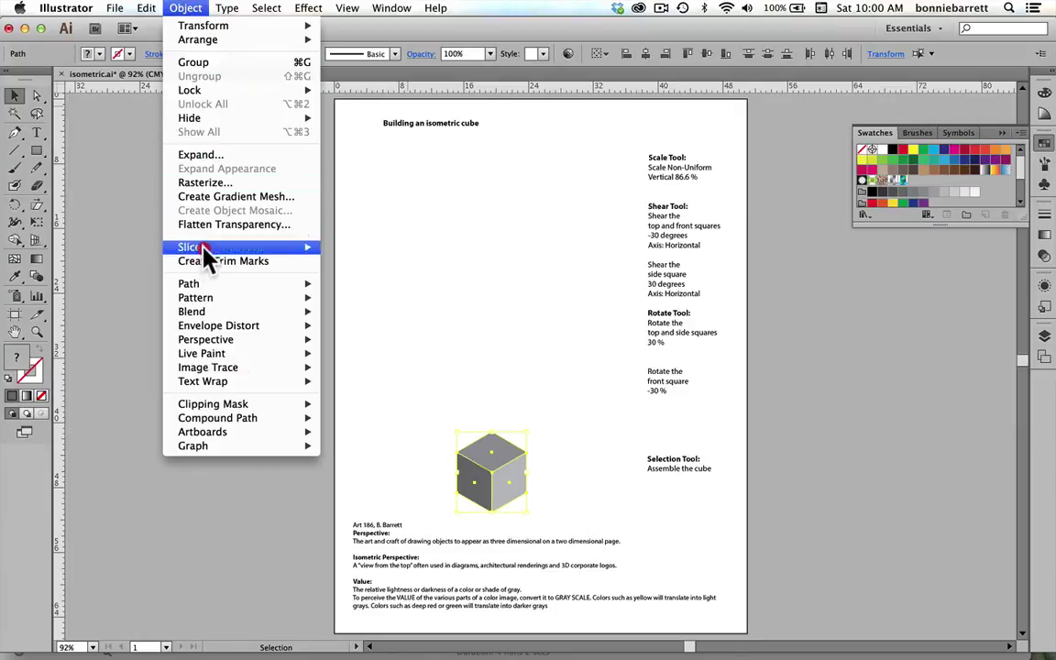
{"action": "mouse_move", "coordinate": [211, 299]}
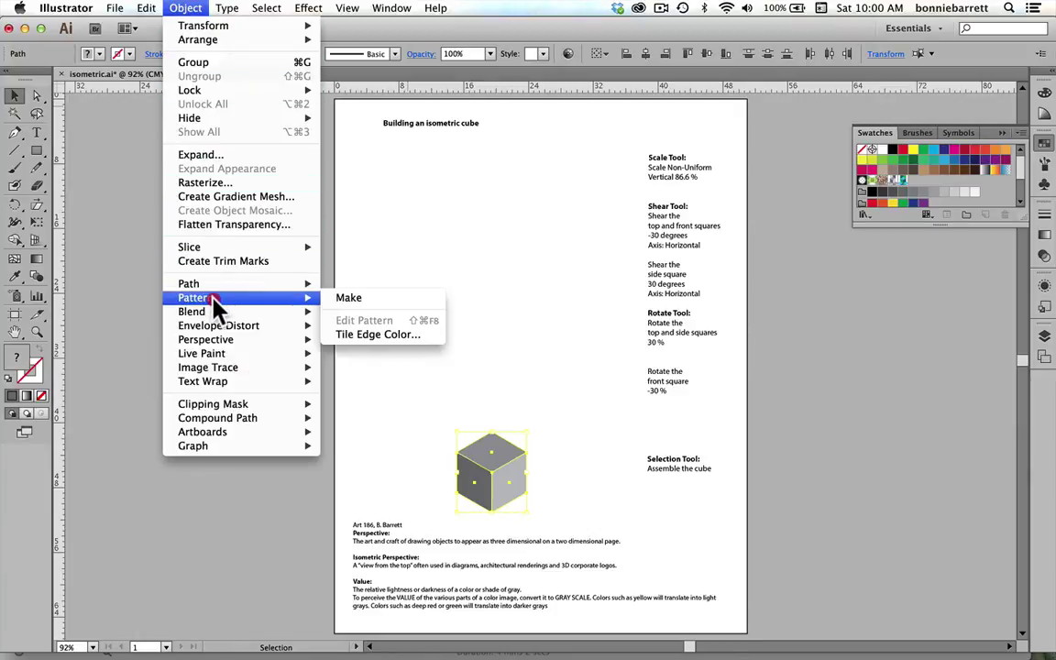
{"action": "left_click", "coordinate": [348, 298]}
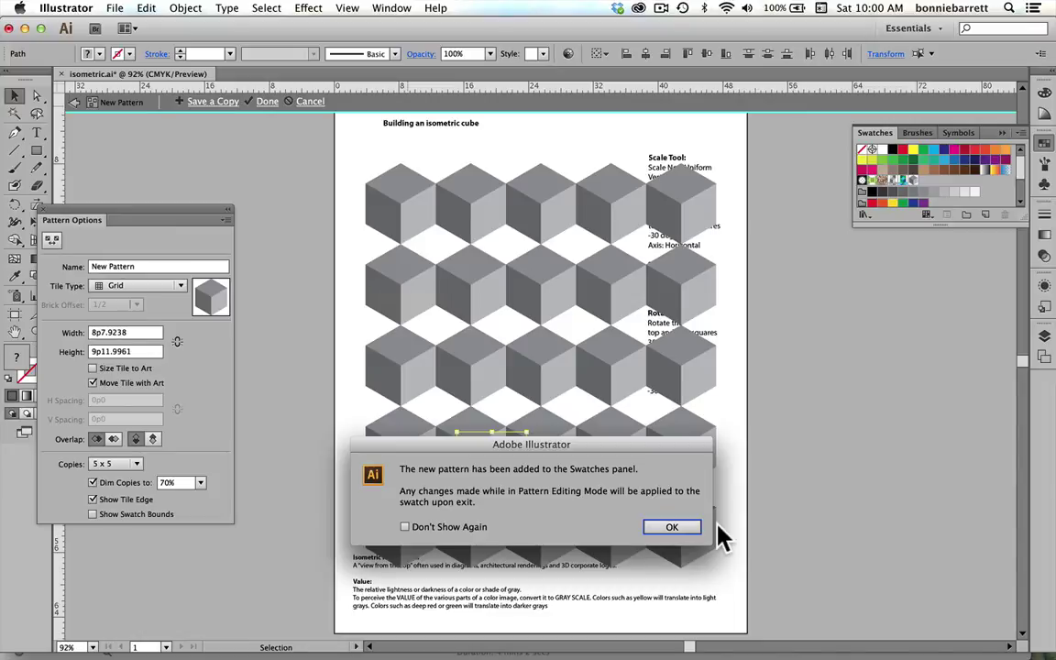
- Dismiss the pattern-added notice and rename the pattern 'iso cube grey' in Pattern Options
{"action": "left_click", "coordinate": [672, 529]}
{"action": "left_click", "coordinate": [674, 529]}
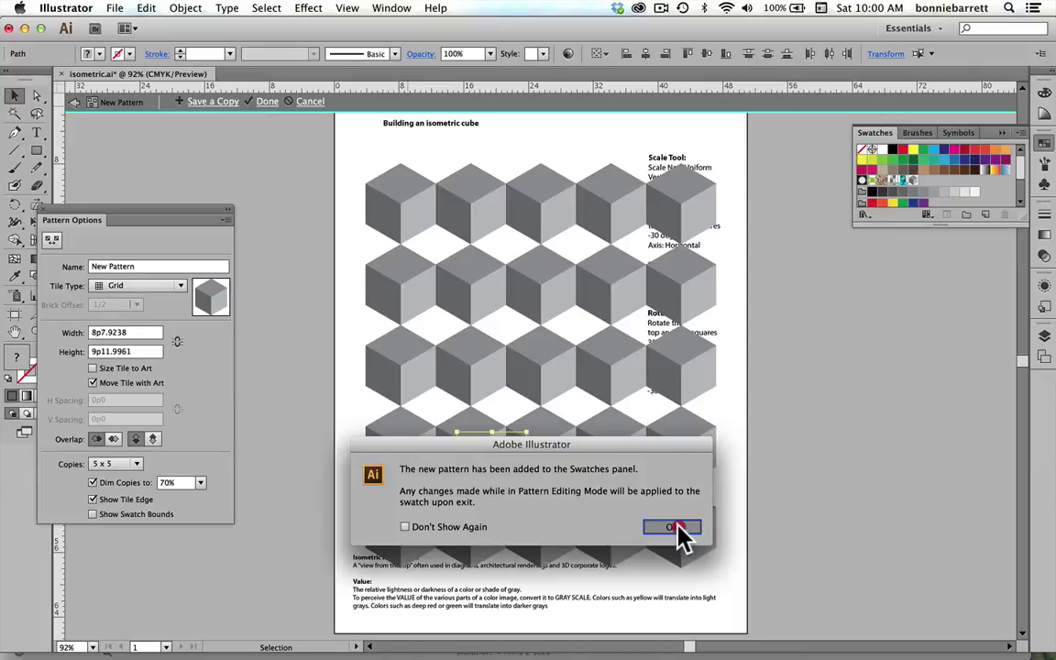
{"action": "left_click", "coordinate": [673, 528]}
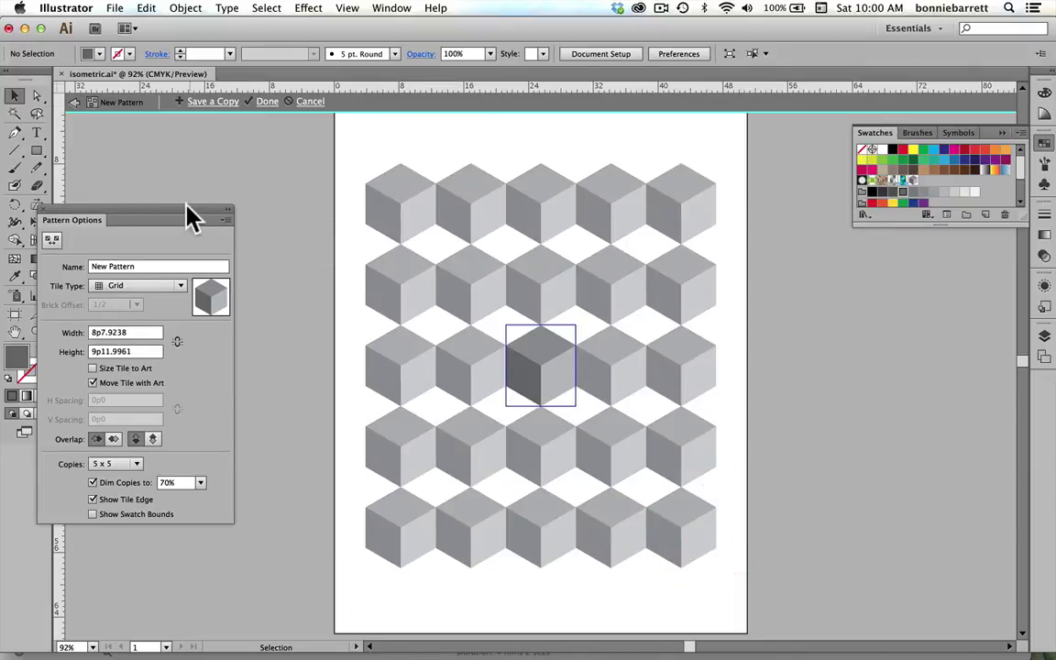
{"action": "left_click_drag", "start_coordinate": [188, 217], "coordinate": [287, 167]}
{"action": "left_click", "coordinate": [240, 215]}
{"action": "left_click", "coordinate": [236, 216]}
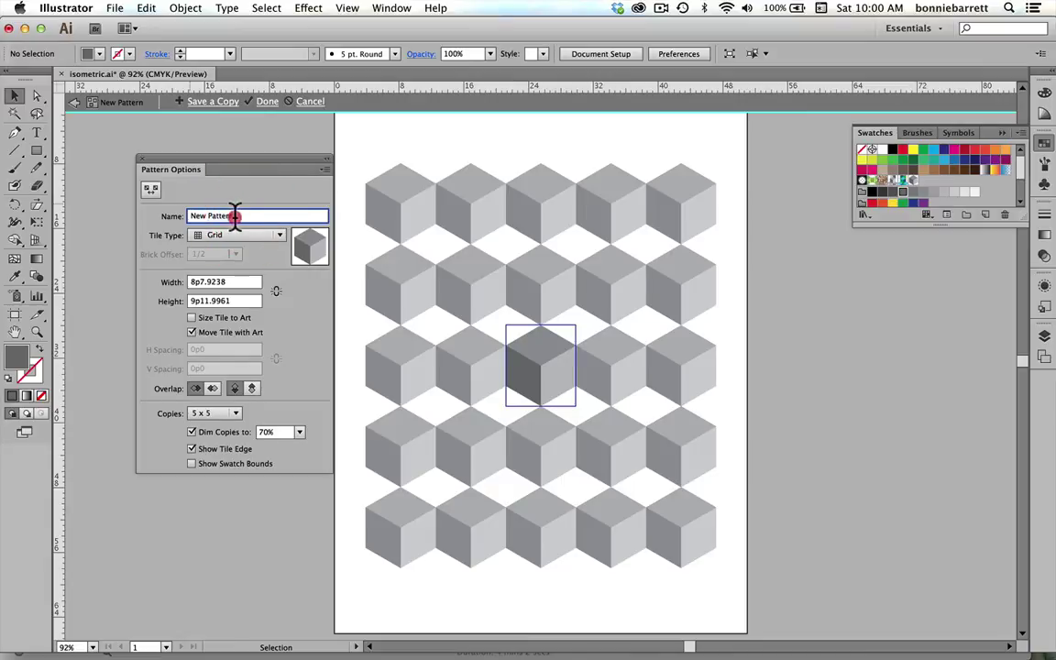
{"action": "triple_click", "coordinate": [236, 215]}
{"action": "type", "text": "iso cu"}
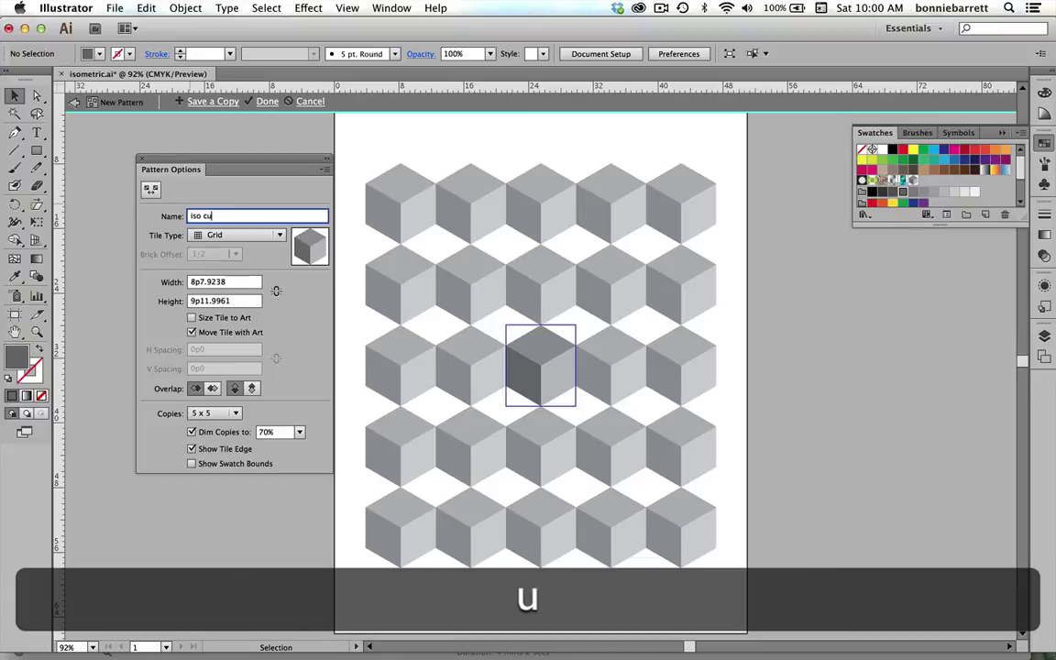
{"action": "type", "text": "be grey"}
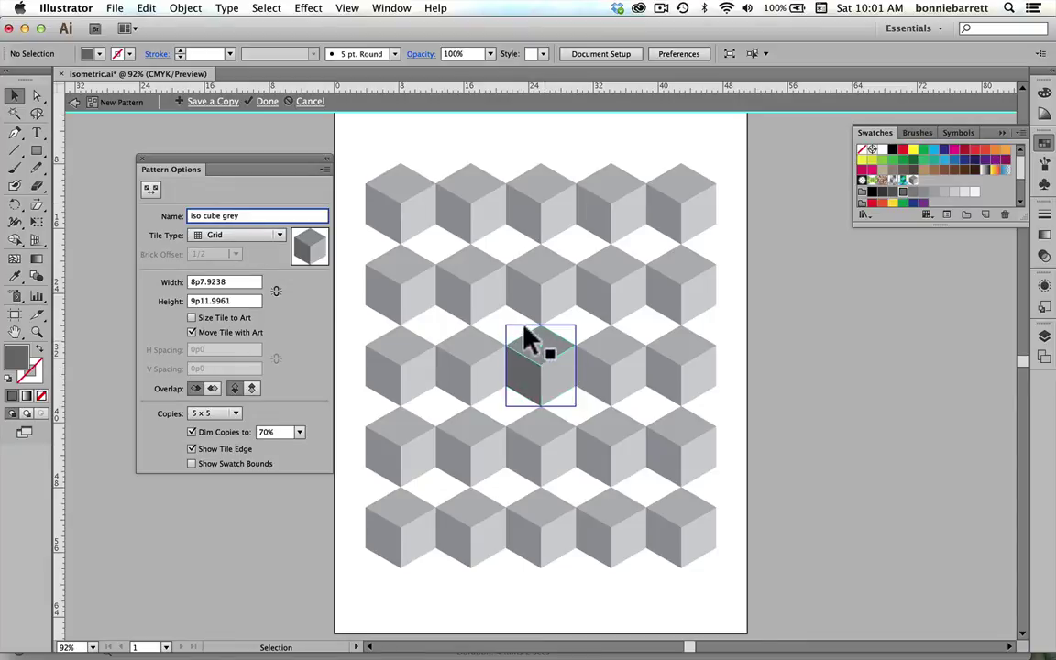
- Try Brick by Row, Brick by Column and Hex by Column tiling, settling on Hex by Row
{"action": "left_click", "coordinate": [231, 237]}
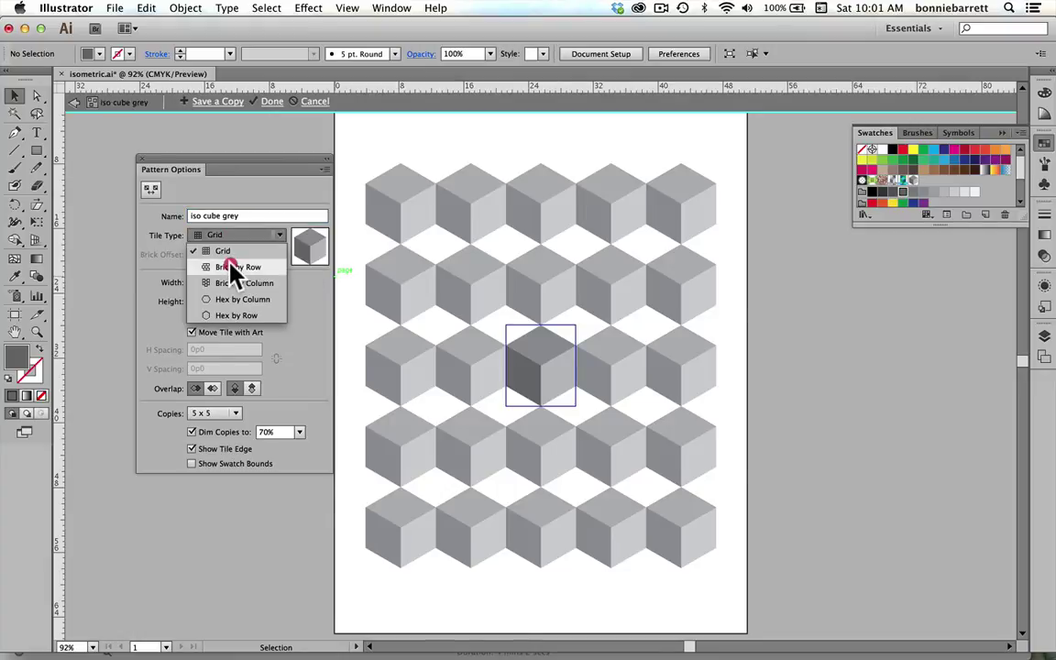
{"action": "left_click", "coordinate": [234, 266]}
{"action": "left_click", "coordinate": [234, 236]}
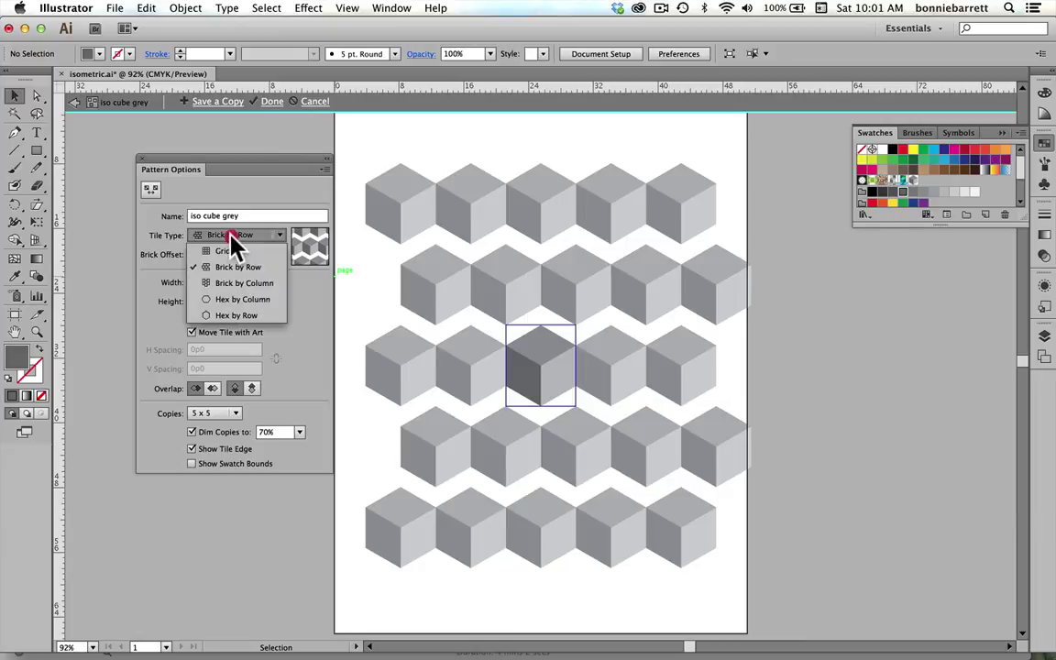
{"action": "left_click", "coordinate": [235, 281]}
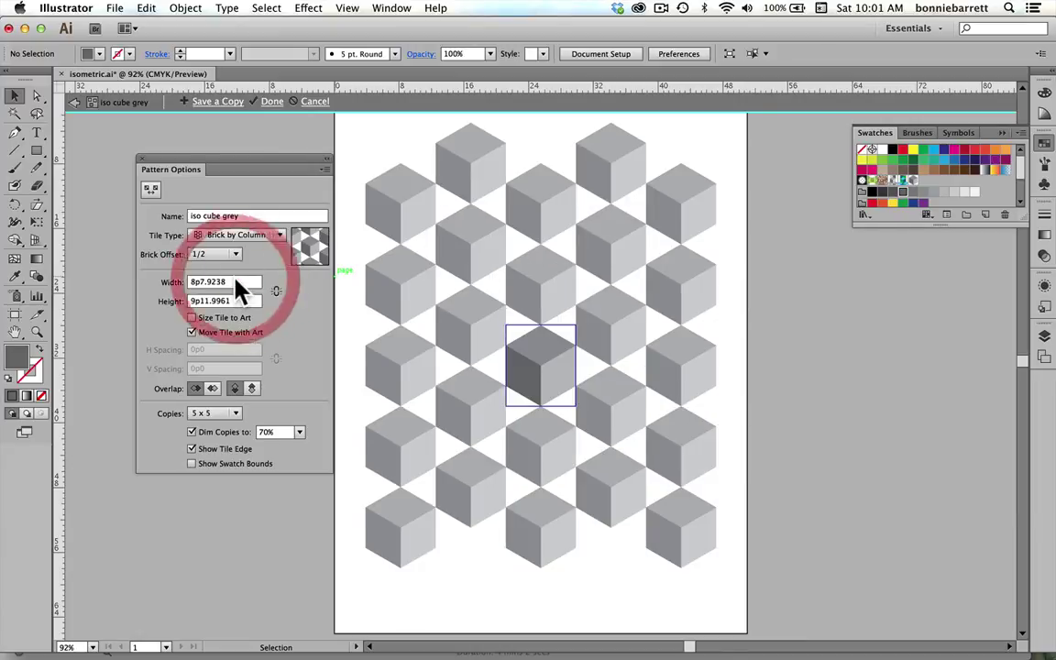
{"action": "left_click", "coordinate": [248, 235]}
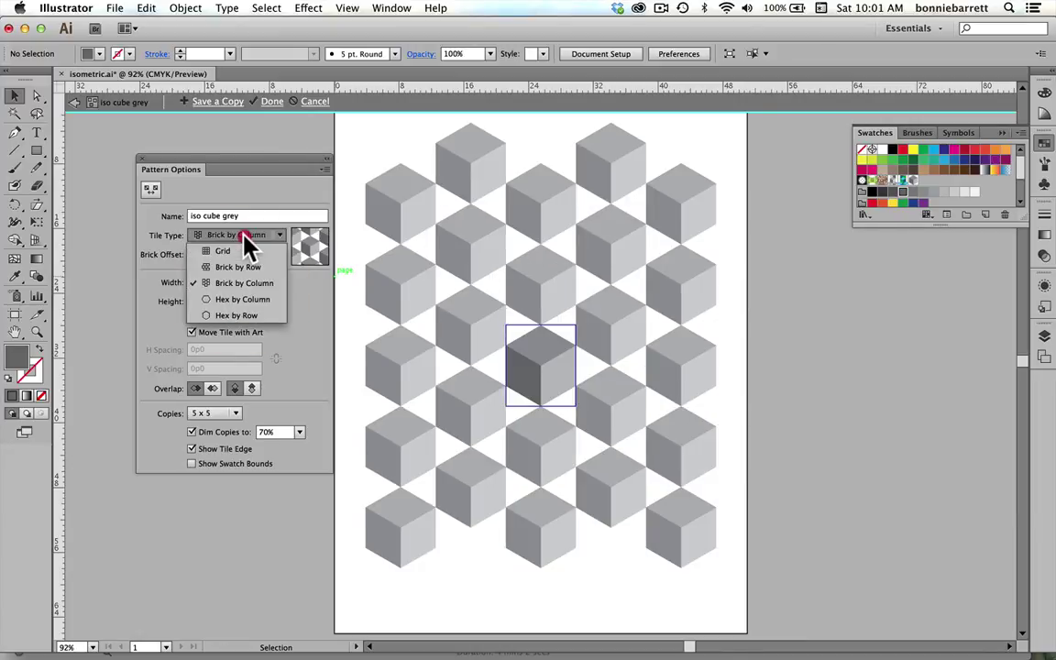
{"action": "left_click", "coordinate": [244, 299]}
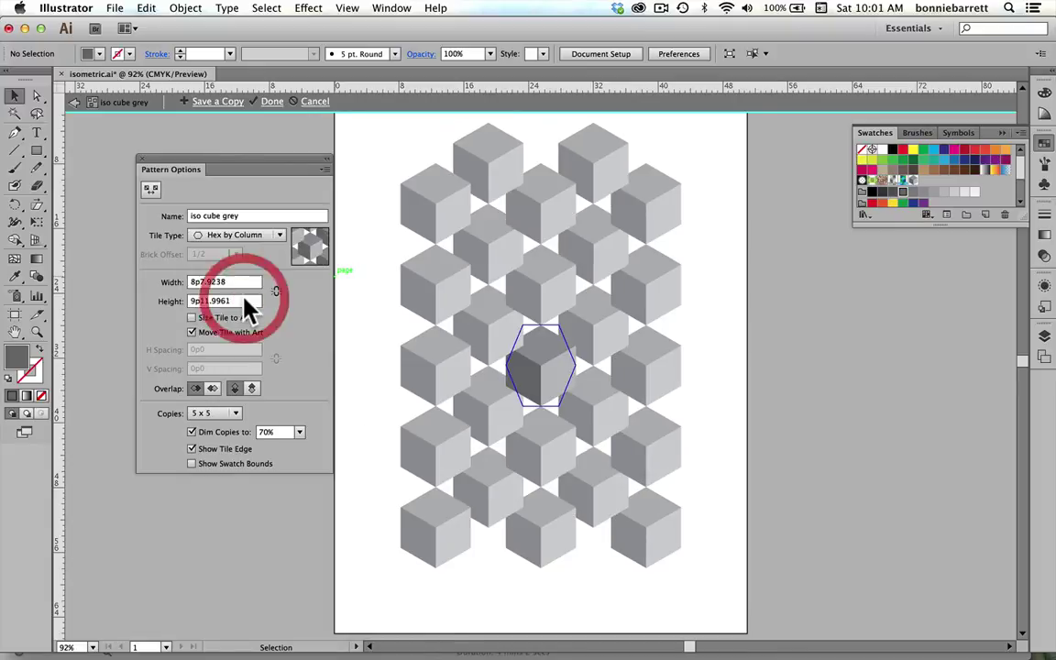
{"action": "left_click", "coordinate": [250, 237]}
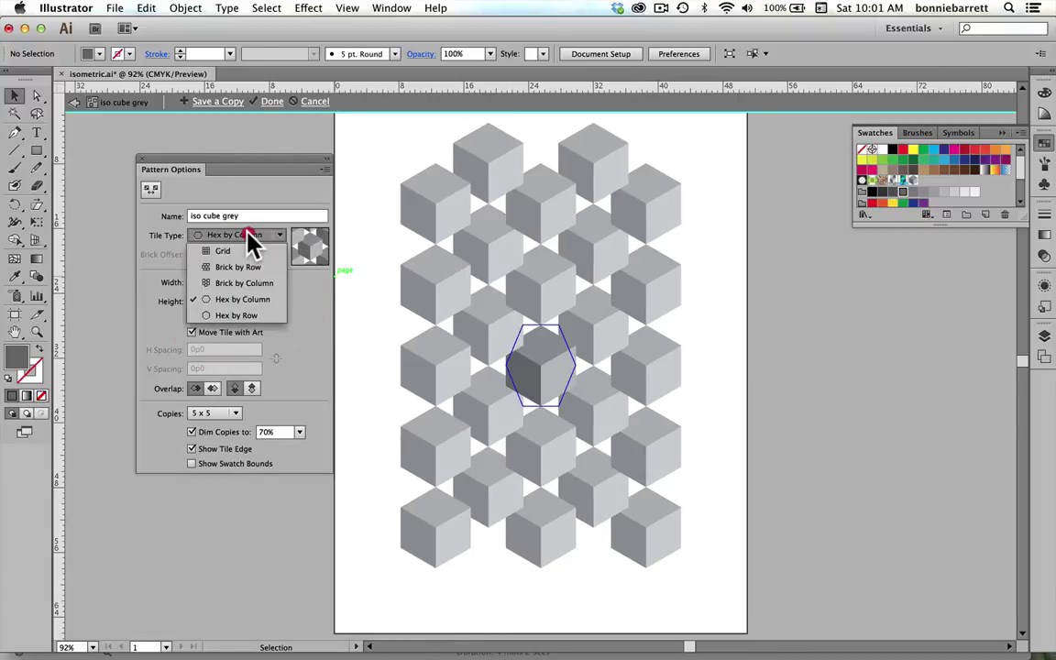
{"action": "left_click", "coordinate": [245, 314]}
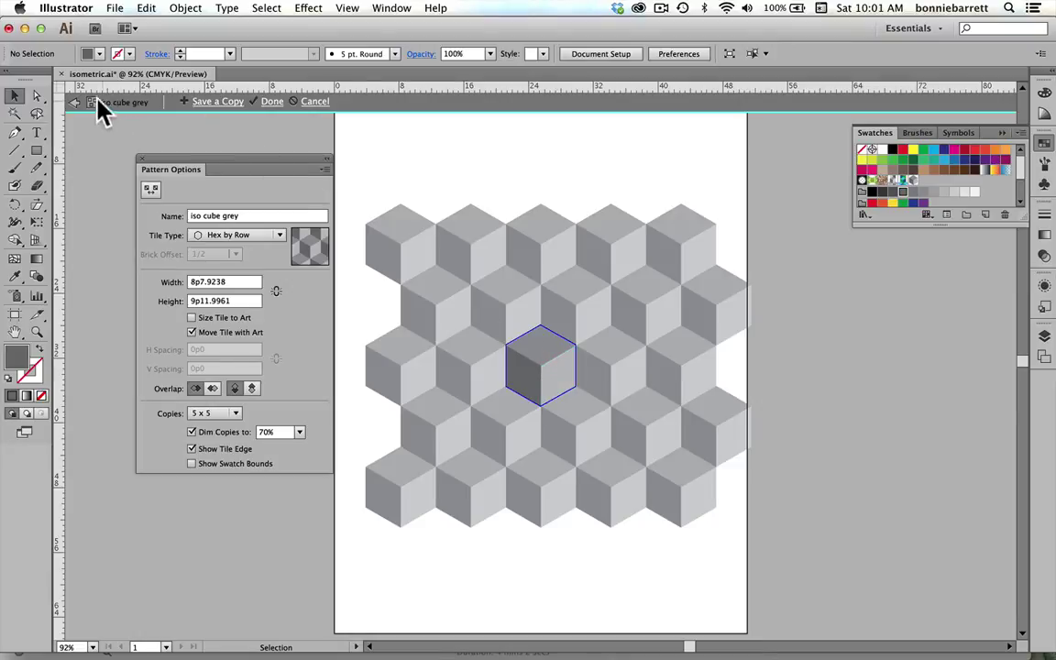
- Trial blue-grey and light blue fills on the centre cube's faces
{"action": "left_click", "coordinate": [37, 96]}
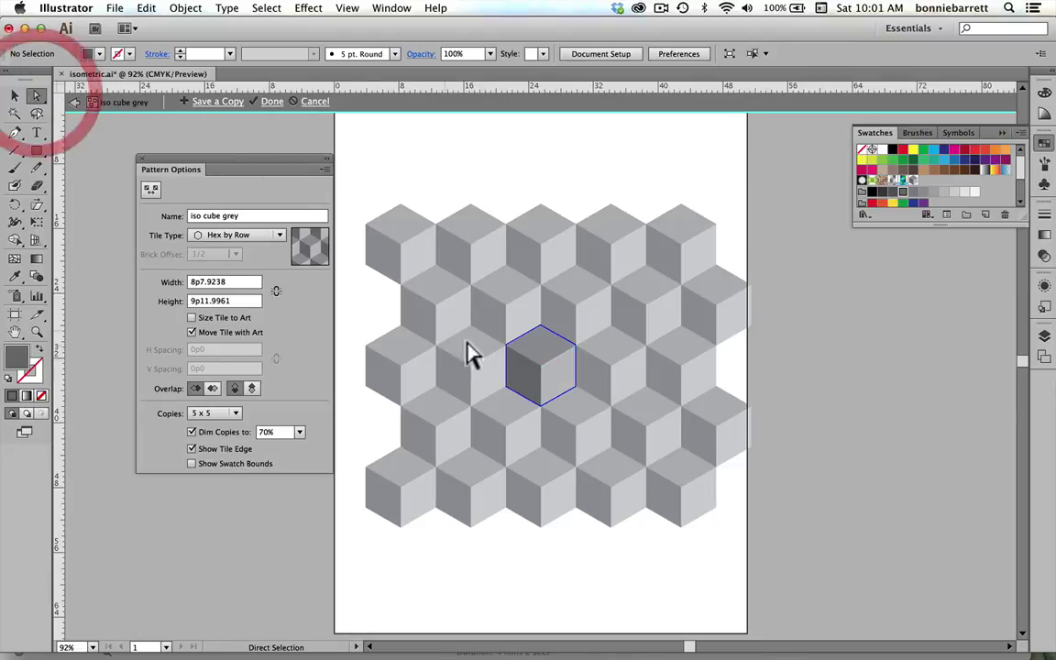
{"action": "left_click", "coordinate": [550, 380]}
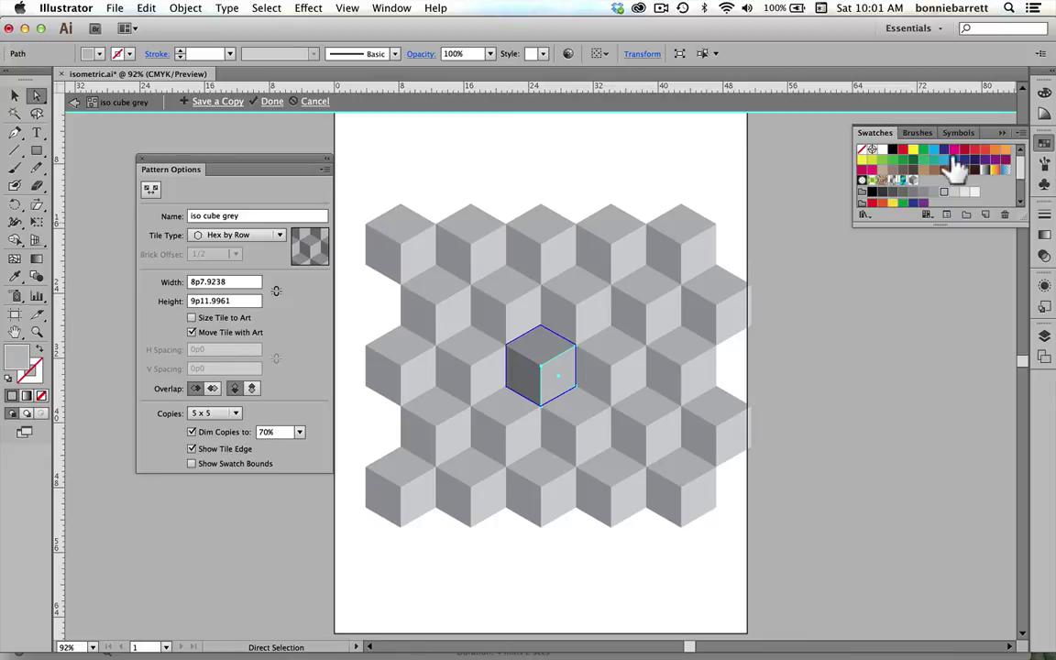
{"action": "left_click_drag", "start_coordinate": [1019, 223], "coordinate": [1019, 314]}
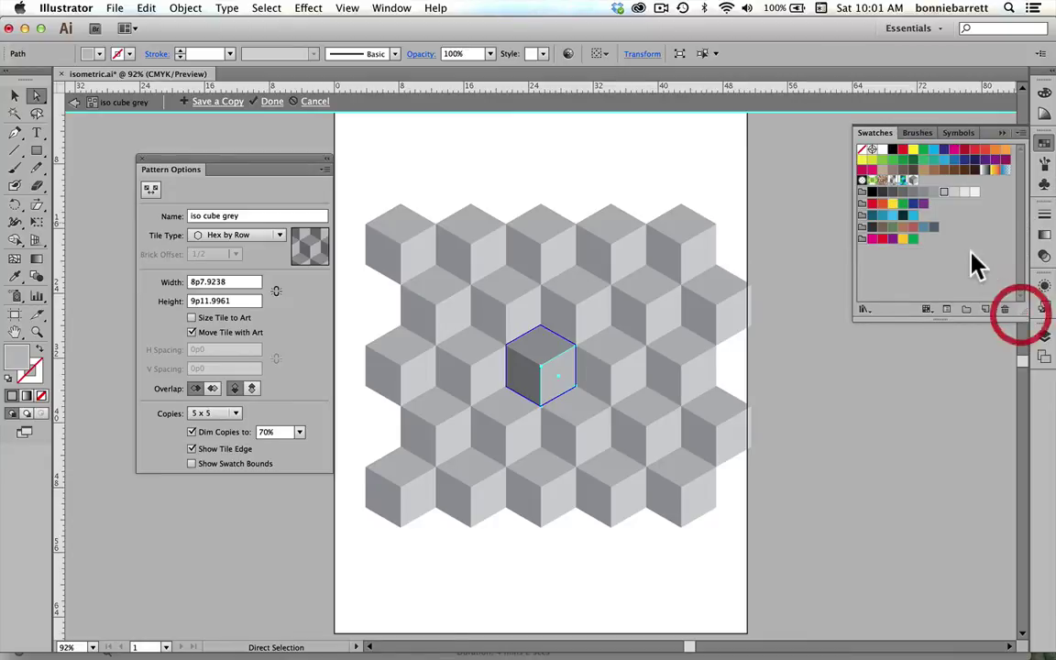
{"action": "left_click", "coordinate": [928, 223]}
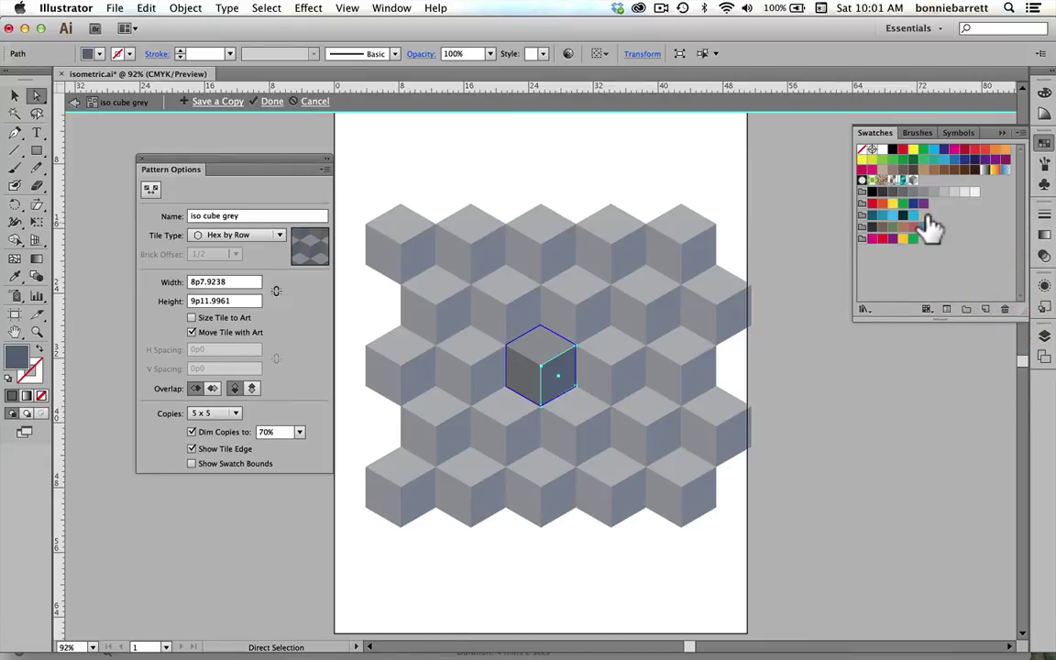
{"action": "left_click", "coordinate": [544, 339]}
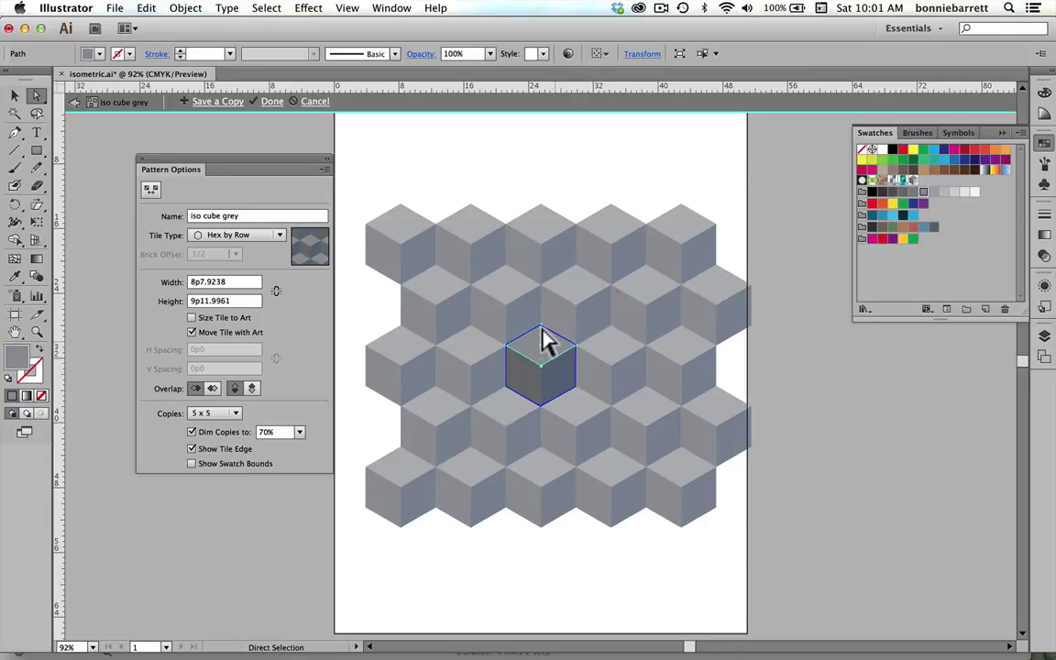
{"action": "left_click", "coordinate": [892, 215]}
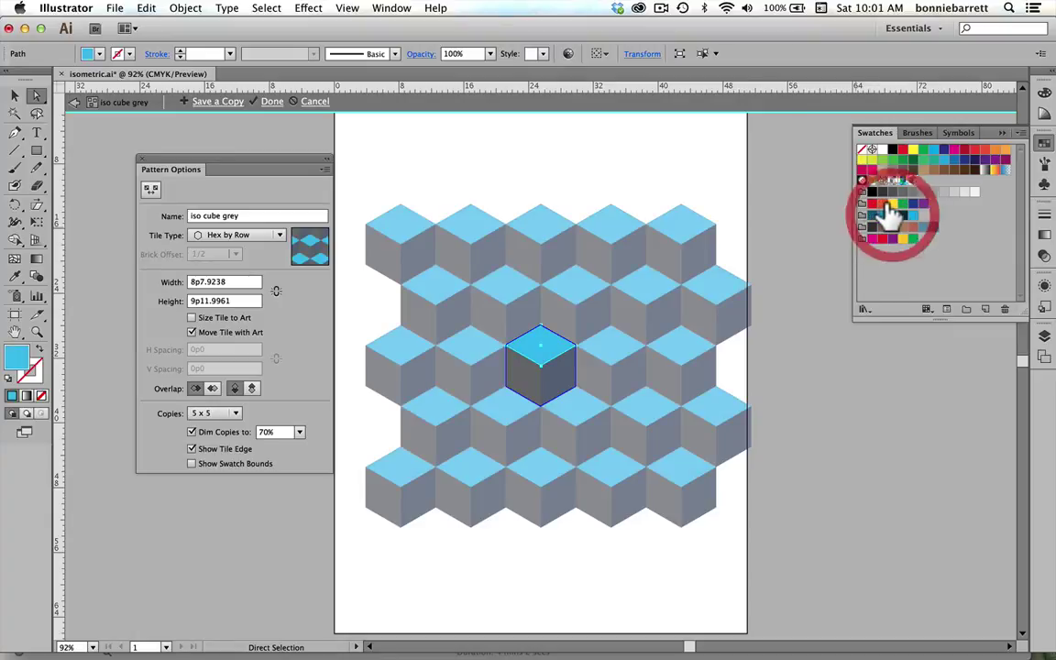
- Colour the left face blue, then undo the blue fills to restore the grey shades
{"action": "left_click", "coordinate": [520, 376]}
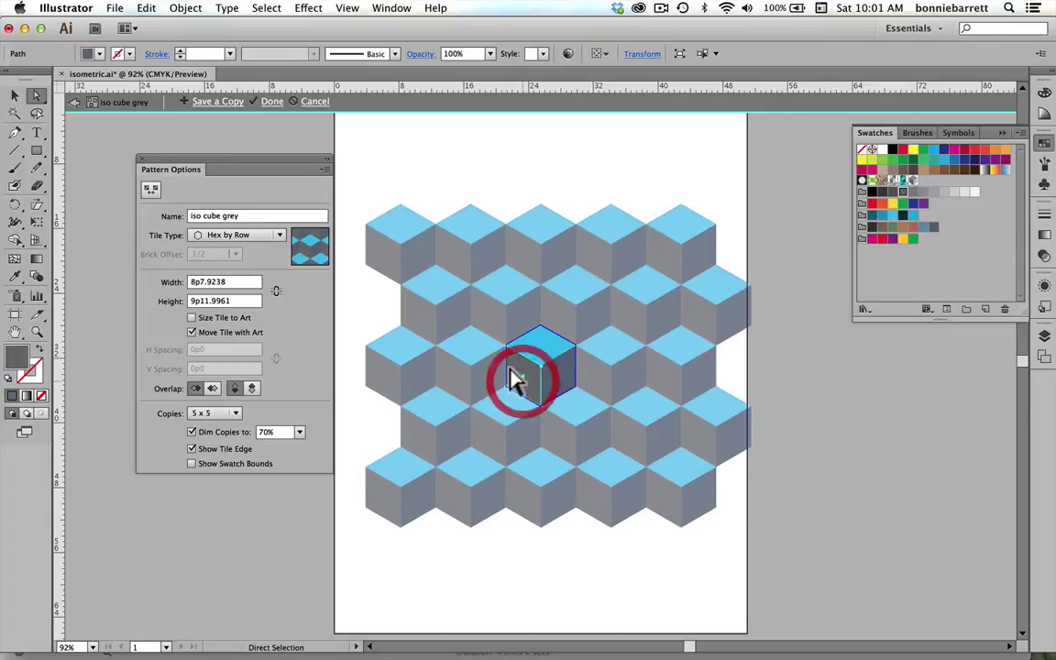
{"action": "left_click", "coordinate": [881, 216]}
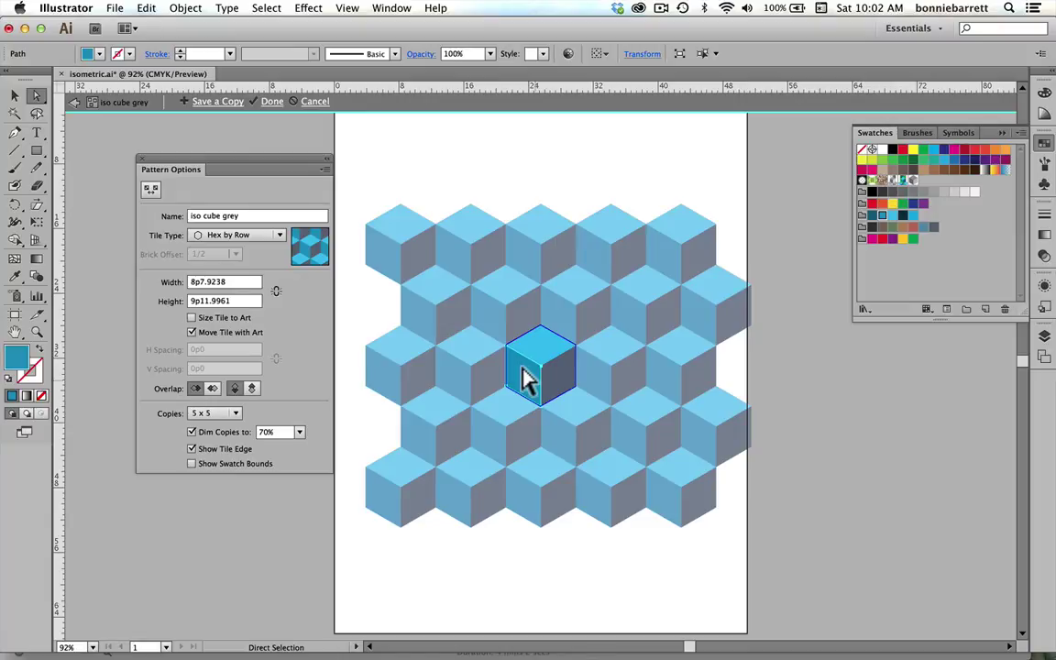
{"action": "key", "text": "super+z"}
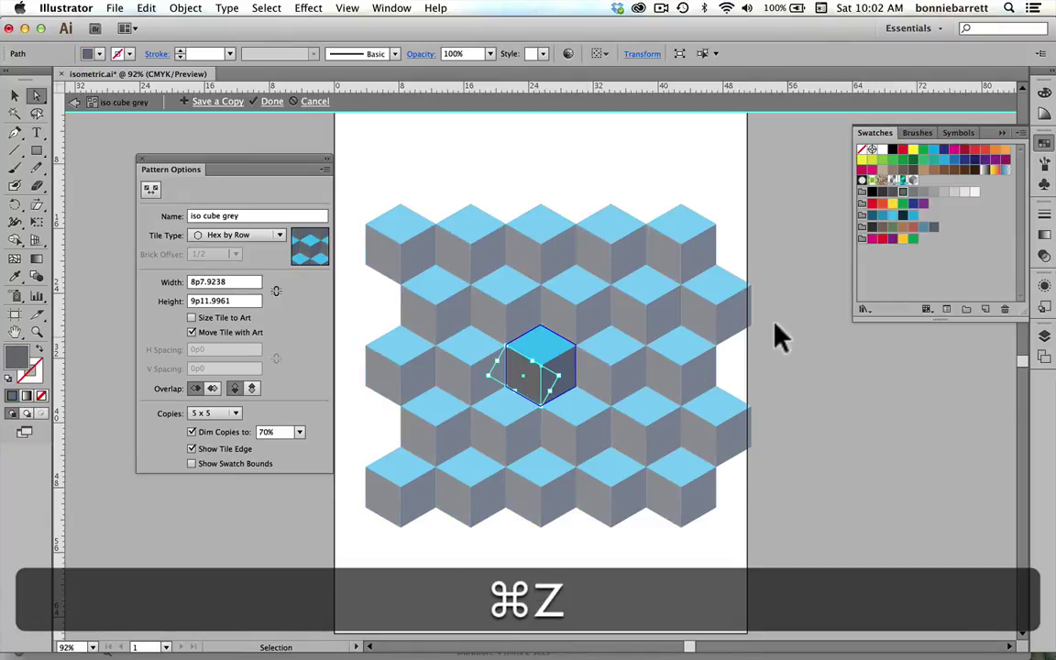
{"action": "key", "text": "super+z"}
{"action": "key", "text": "super+z"}
{"action": "key", "text": "super+z"}
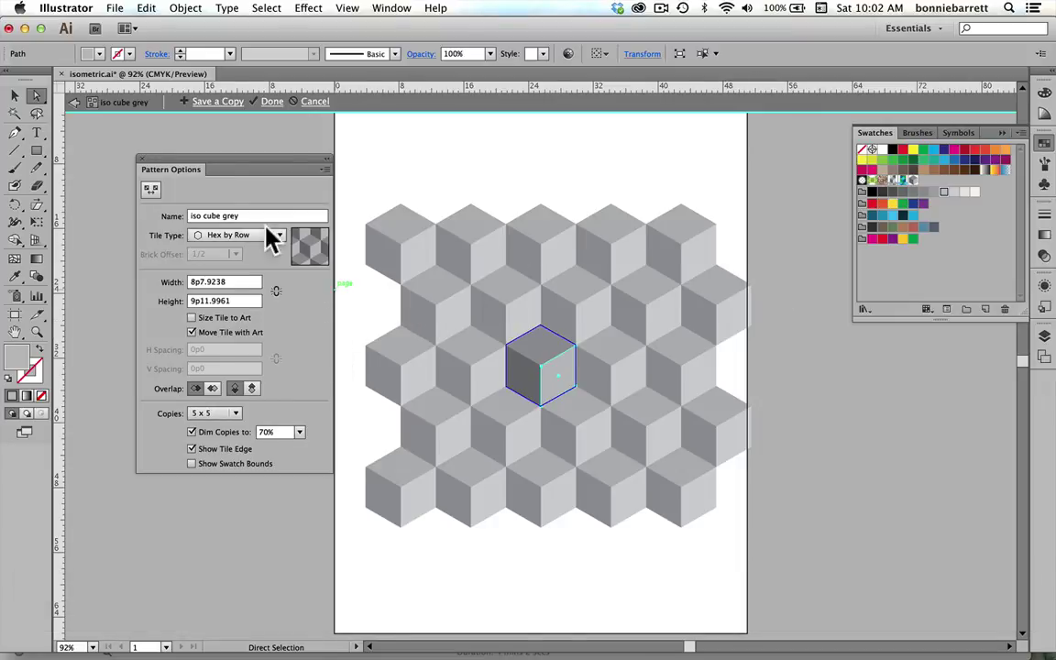
- Exit pattern editing, show the pattern test layer and draw a large rectangle on it
{"action": "left_click", "coordinate": [269, 101]}
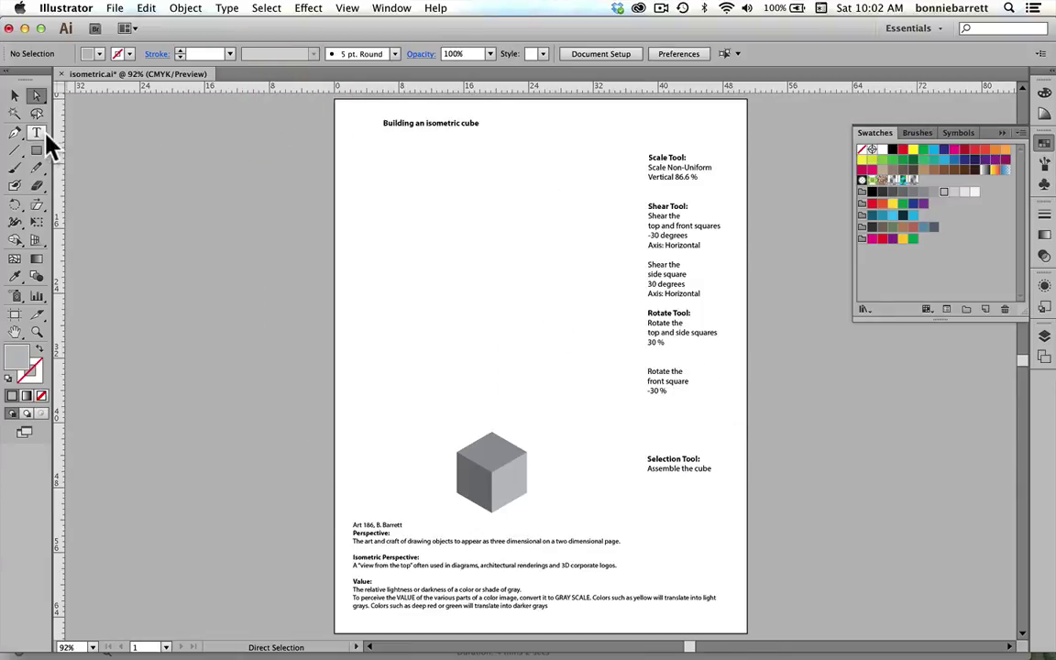
{"action": "left_click", "coordinate": [37, 150]}
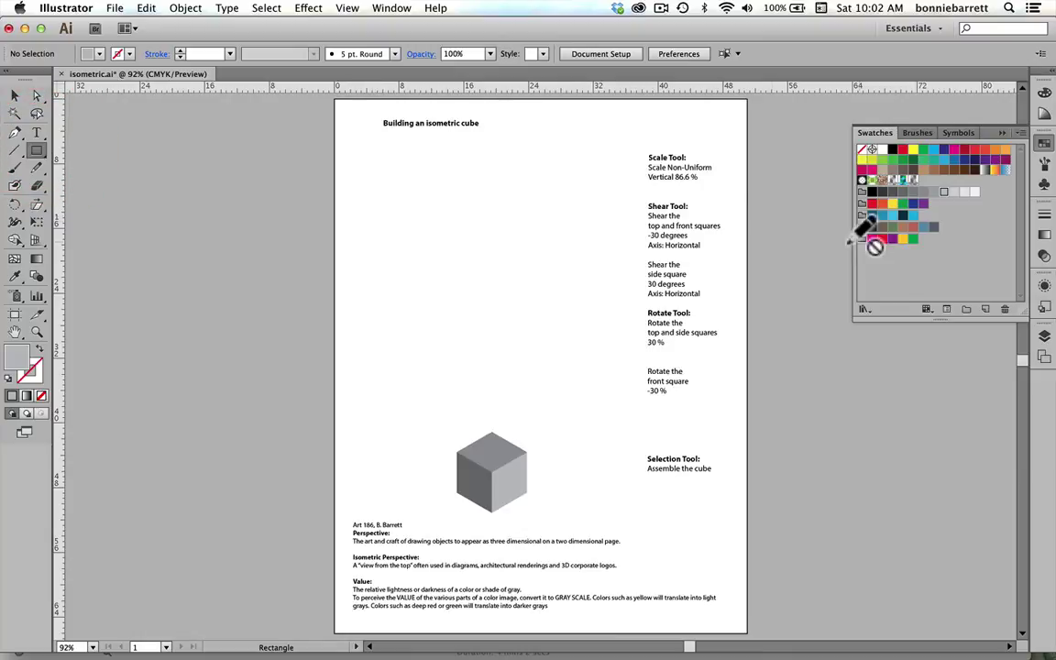
{"action": "left_click", "coordinate": [1045, 336]}
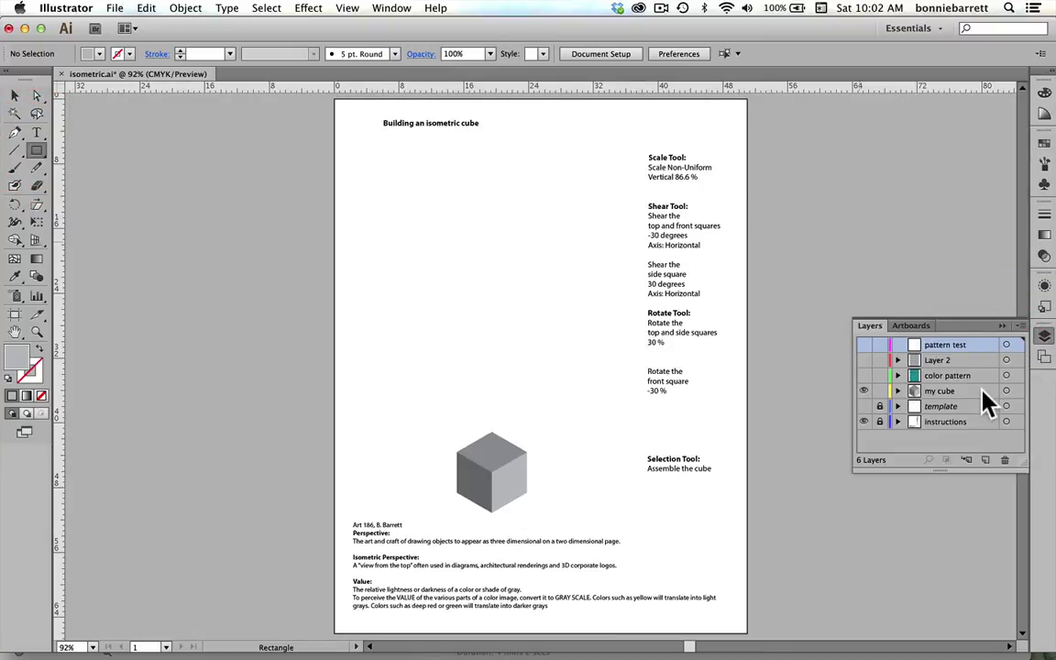
{"action": "left_click", "coordinate": [1041, 337]}
{"action": "left_click", "coordinate": [862, 344]}
{"action": "left_click_drag", "start_coordinate": [357, 140], "coordinate": [738, 422]}
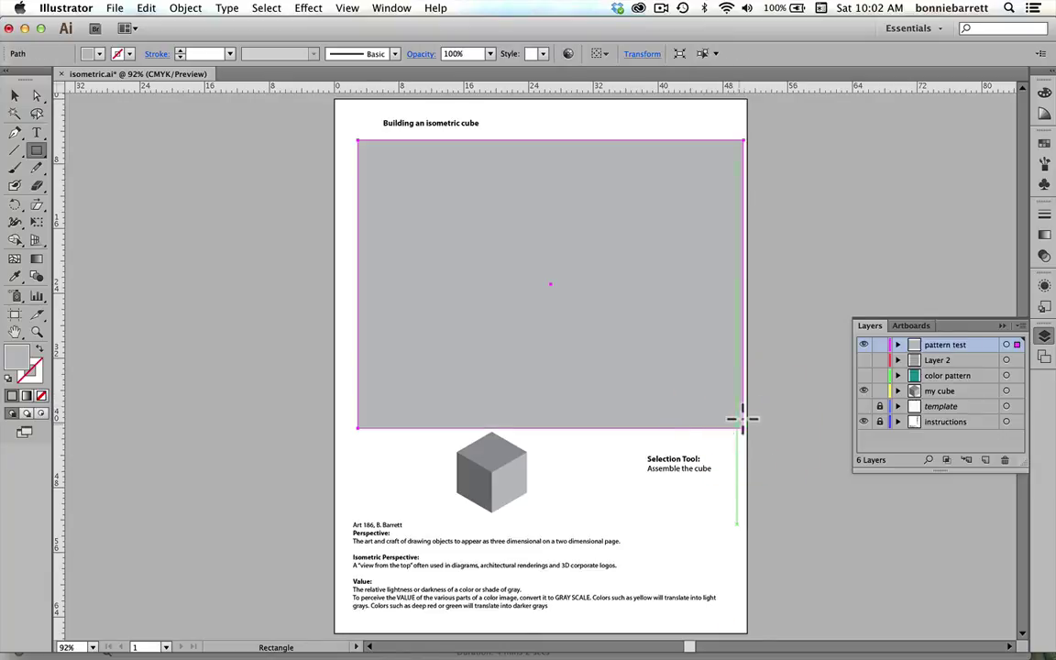
- Fill the rectangle with the iso cube grey swatch and stretch its bottom edge down the page
{"action": "left_click", "coordinate": [1044, 143]}
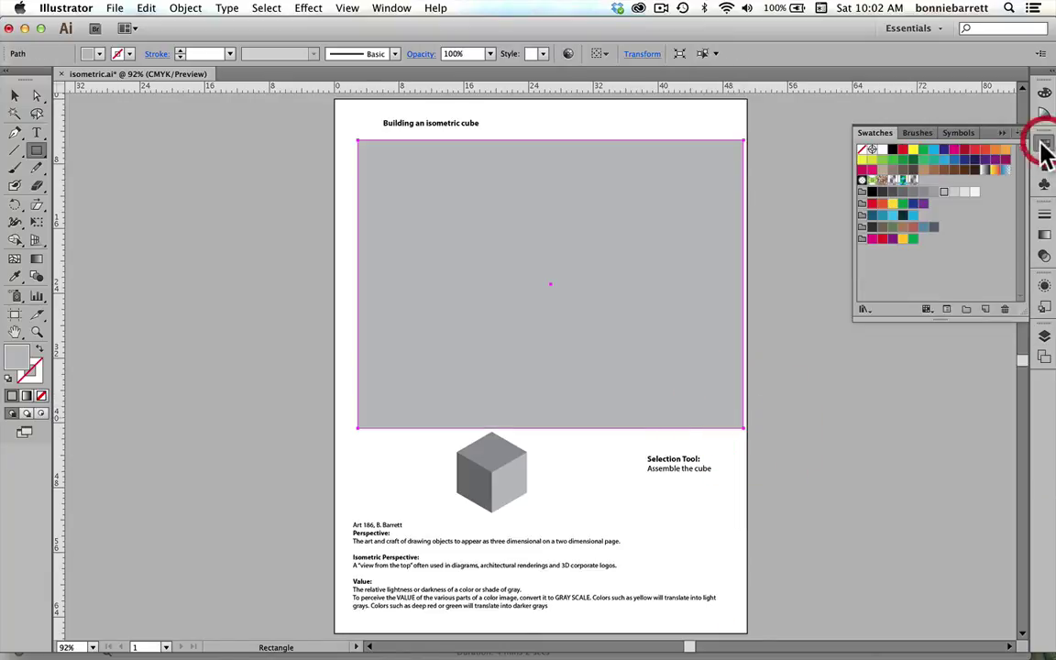
{"action": "left_click", "coordinate": [909, 174]}
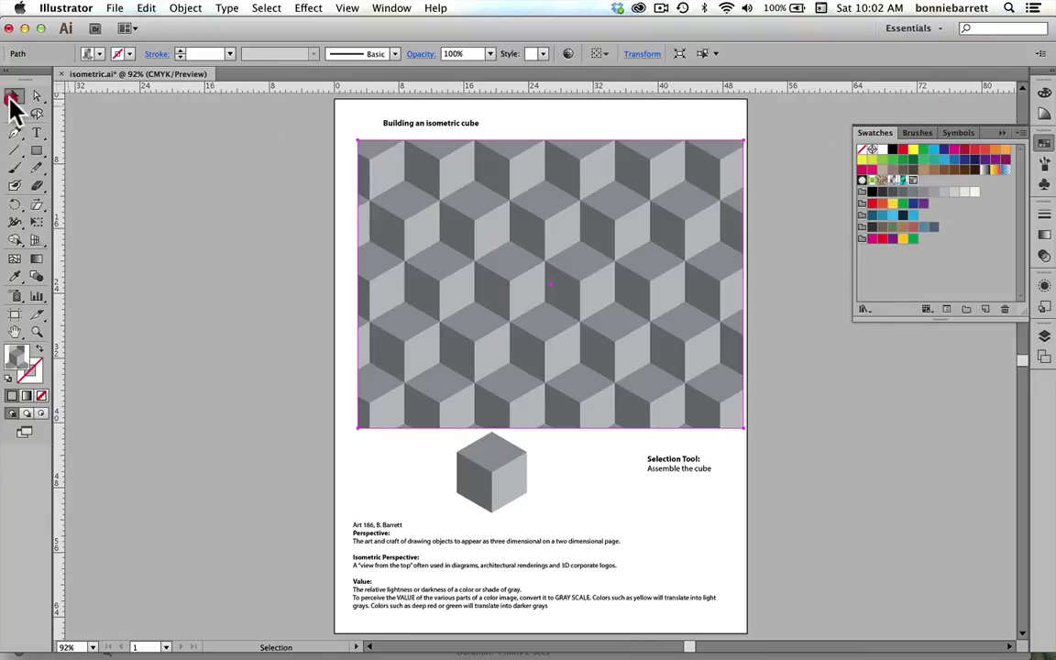
{"action": "left_click", "coordinate": [15, 95]}
{"action": "left_click_drag", "start_coordinate": [346, 135], "coordinate": [334, 173]}
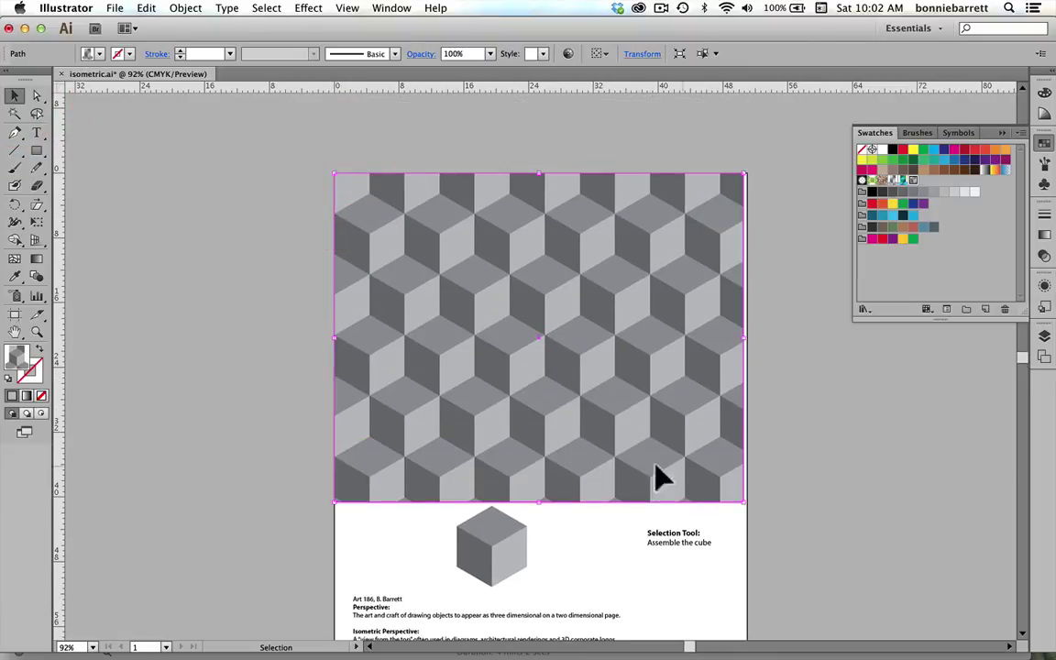
{"action": "left_click_drag", "start_coordinate": [531, 492], "coordinate": [540, 603]}
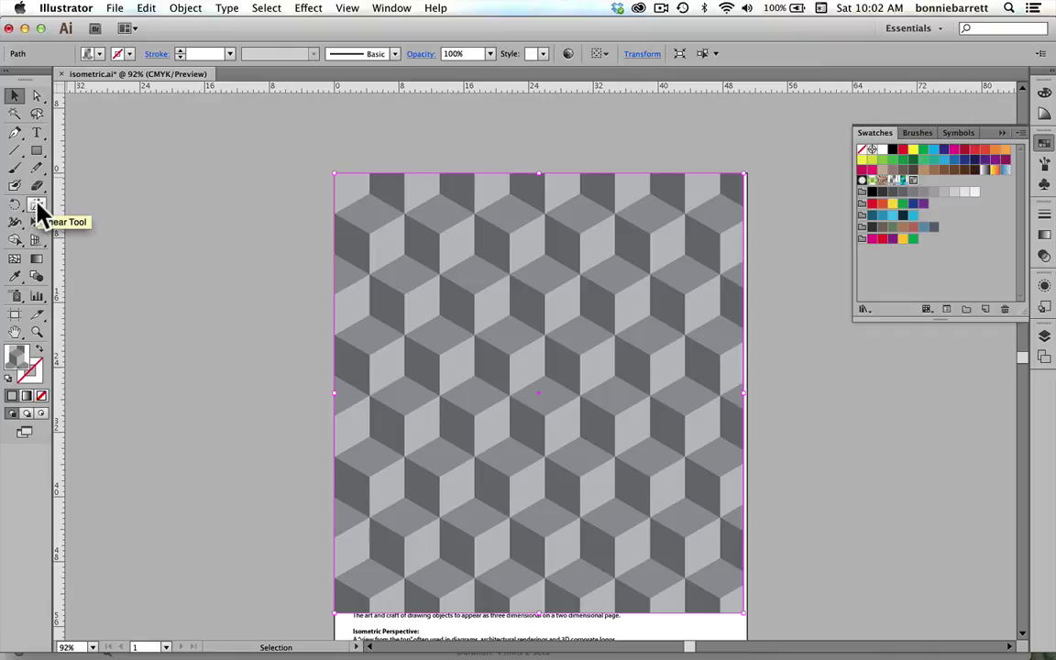
- Scale the rectangle's pattern uniformly to 50% with Transform Objects unchecked
{"action": "left_click", "coordinate": [38, 206]}
{"action": "left_click_drag", "start_coordinate": [41, 211], "coordinate": [83, 203]}
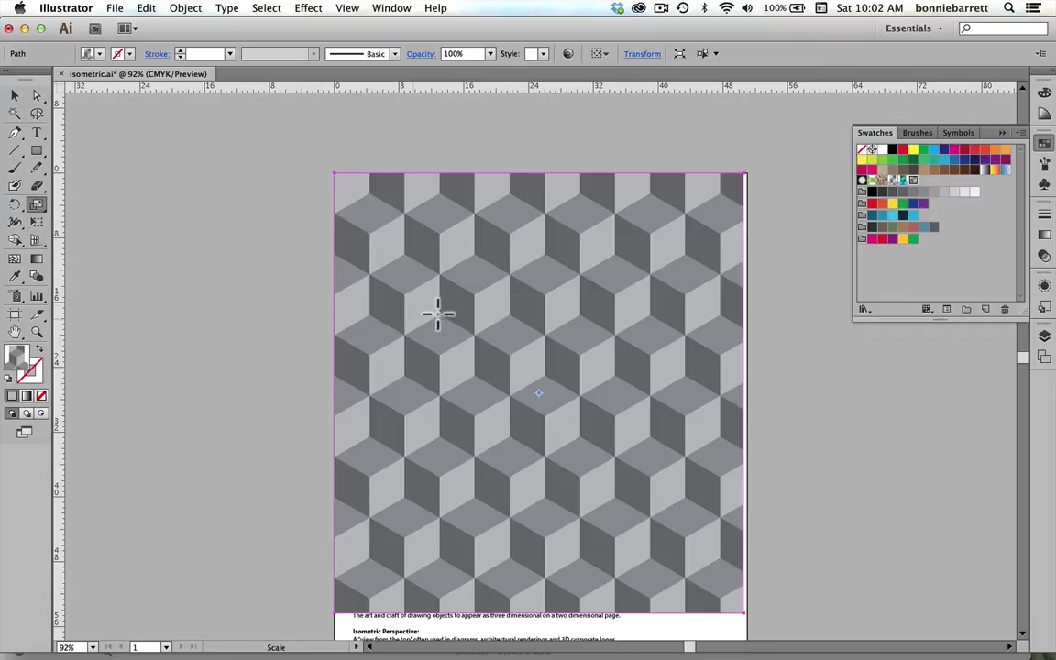
{"action": "key", "text": "alt"}
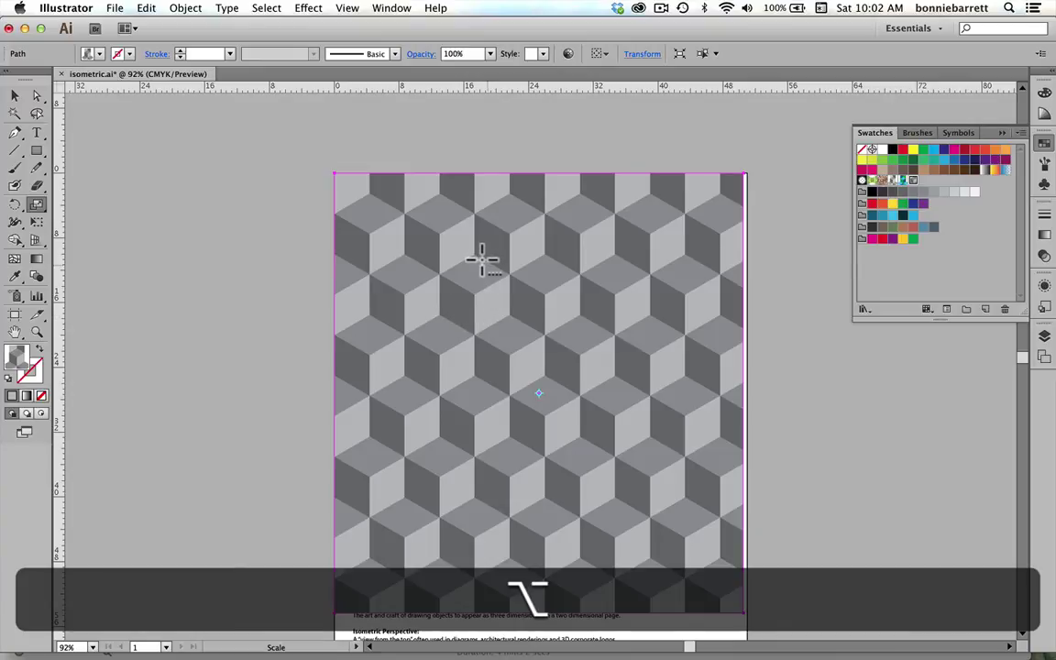
{"action": "left_click", "coordinate": [483, 261], "text": "alt"}
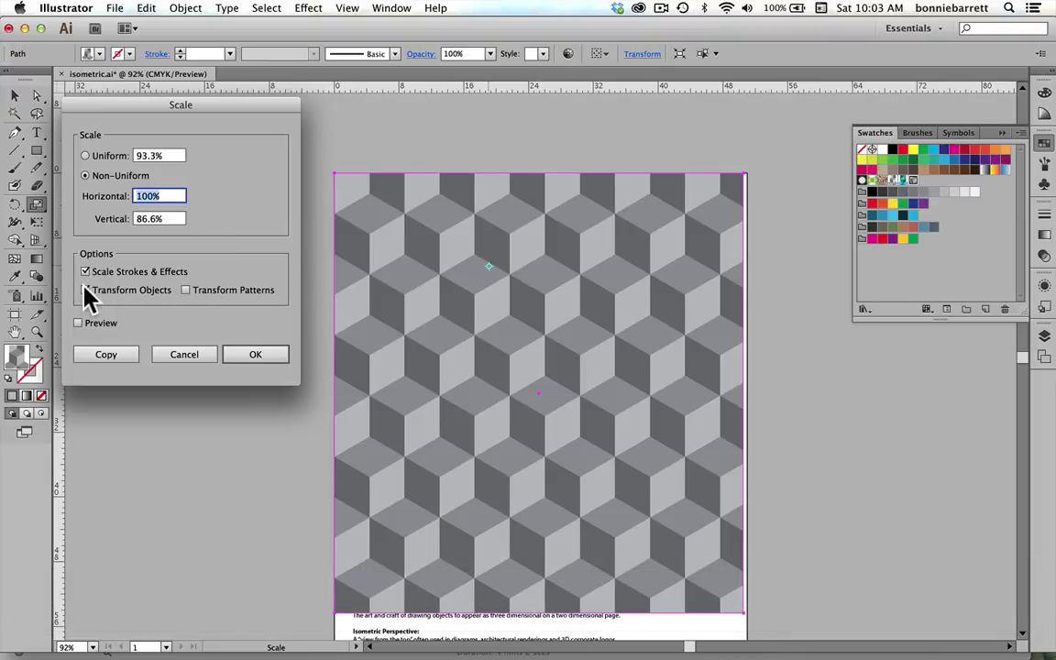
{"action": "left_click", "coordinate": [85, 291]}
{"action": "left_click", "coordinate": [86, 155]}
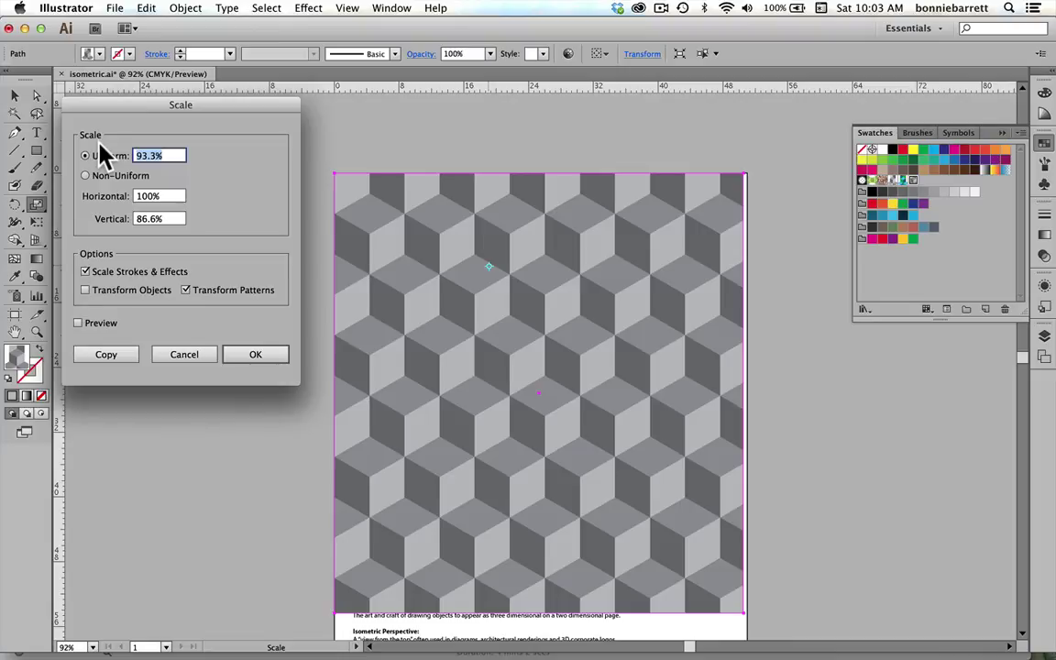
{"action": "type", "text": "50"}
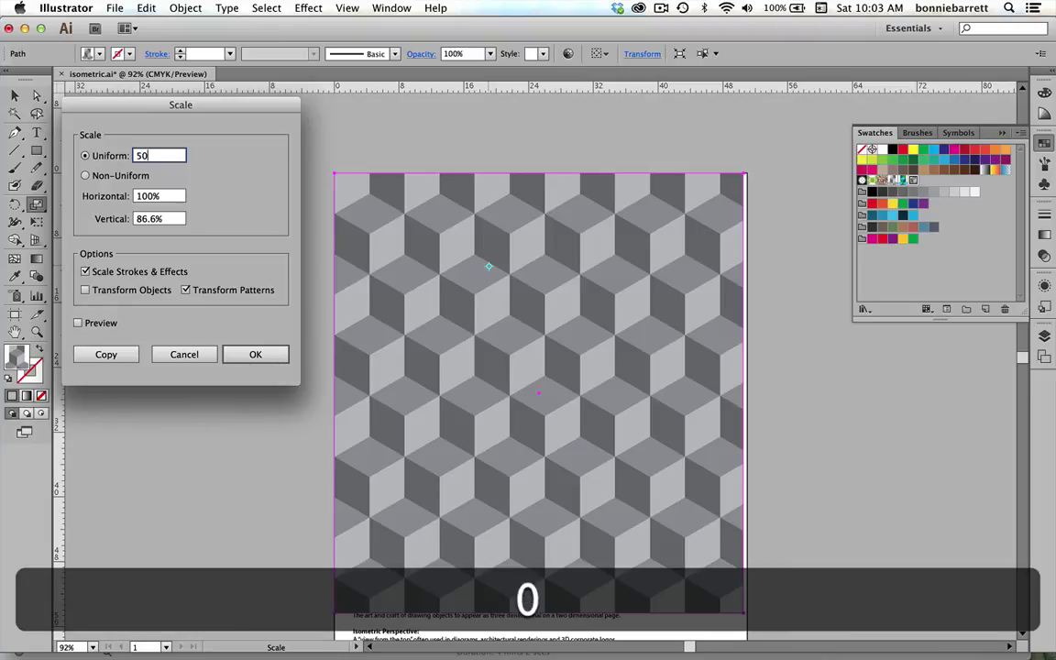
{"action": "left_click", "coordinate": [249, 357]}
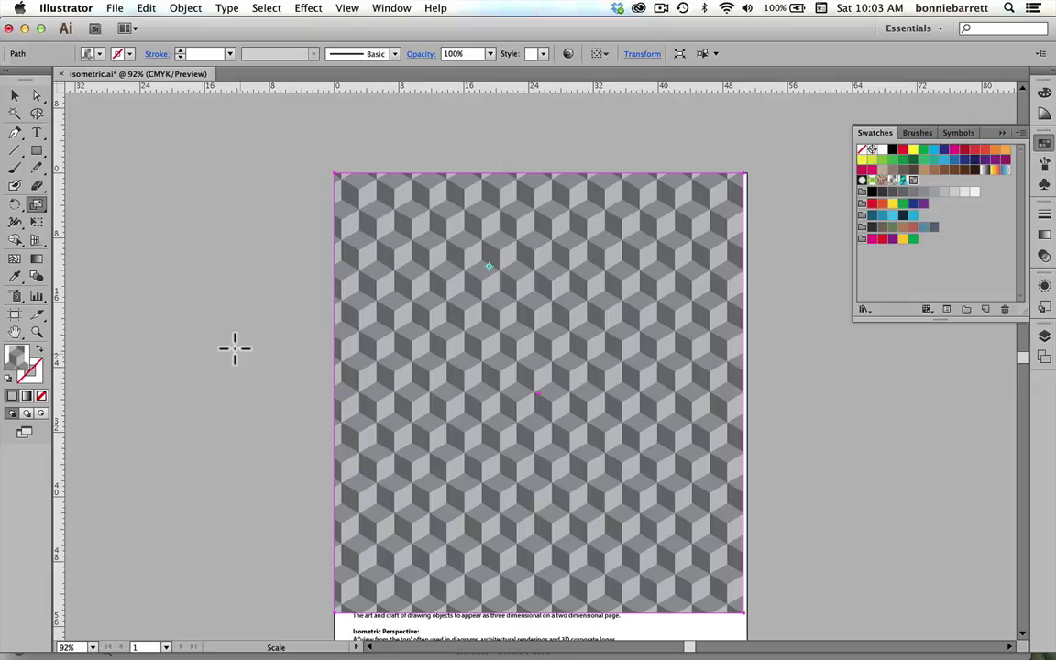
- Rotate only the rectangle's pattern by 20° with the Rotate tool's dialog
{"action": "left_click", "coordinate": [14, 204]}
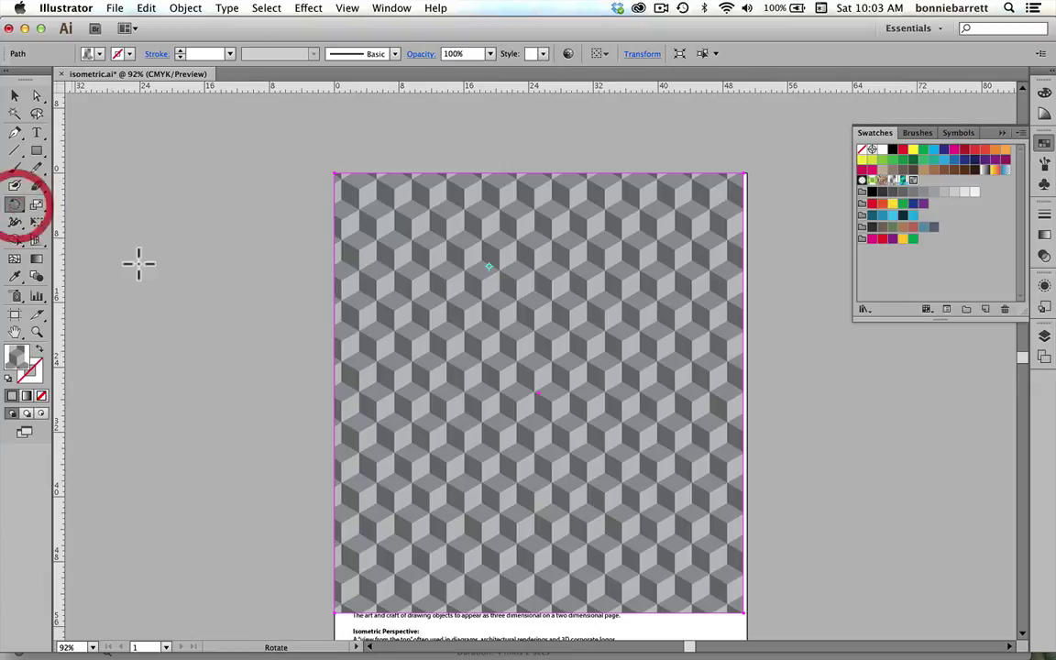
{"action": "key", "text": "alt"}
{"action": "left_click", "coordinate": [470, 316], "text": "alt"}
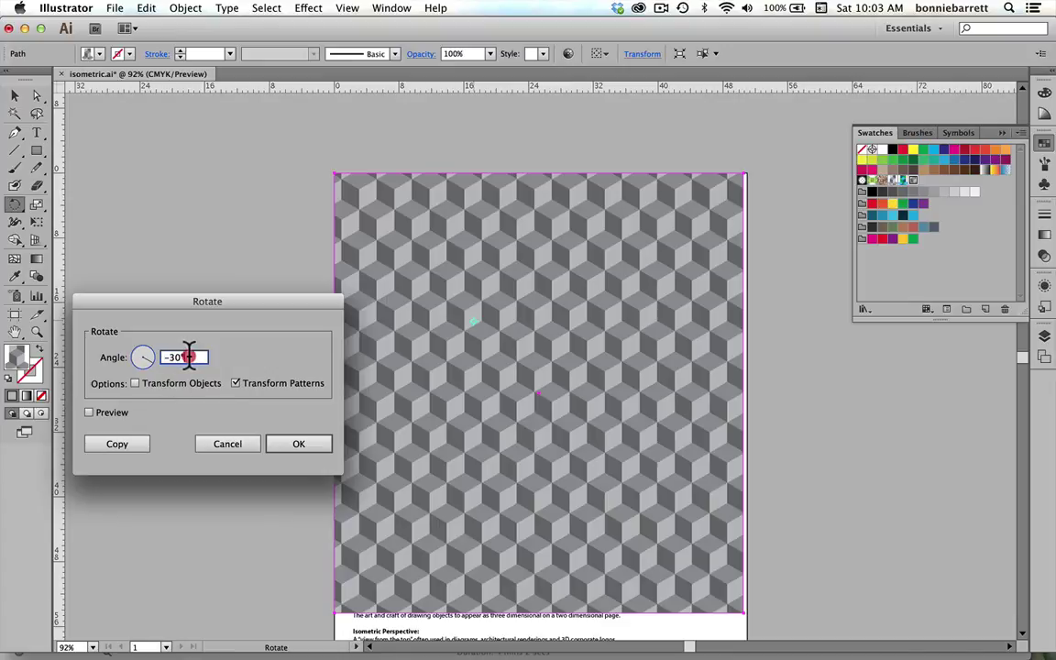
{"action": "left_click", "coordinate": [145, 356]}
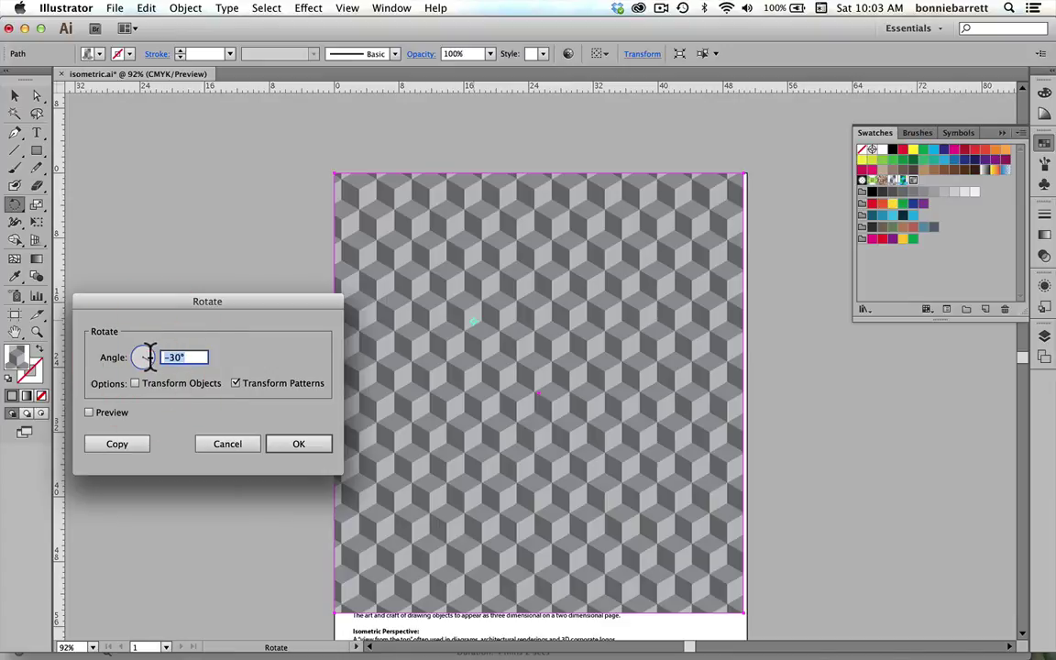
{"action": "type", "text": "20"}
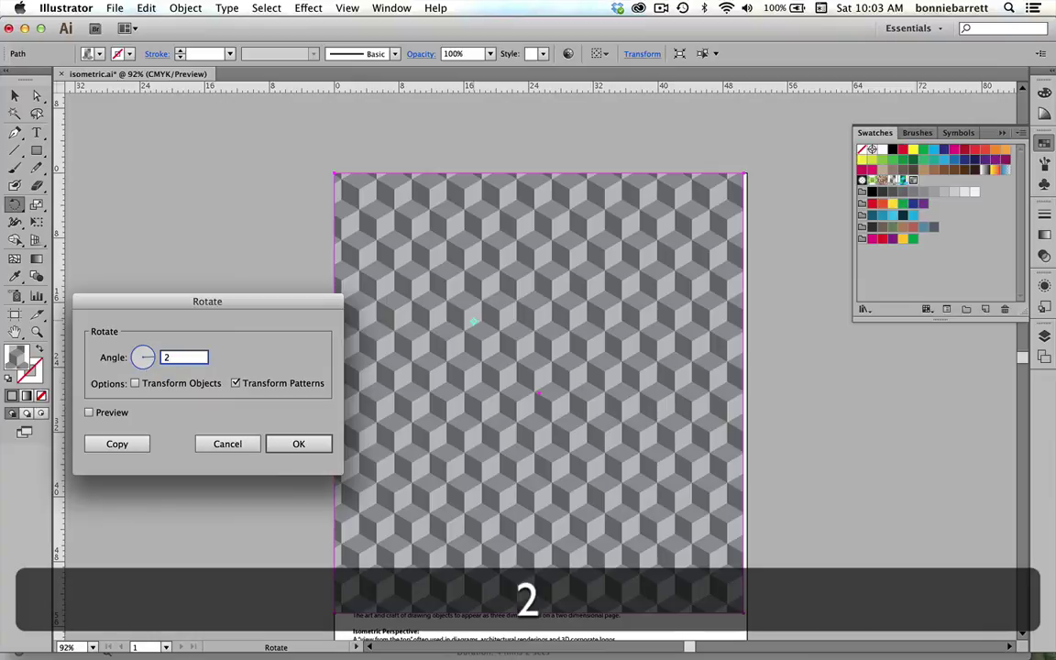
{"action": "left_click", "coordinate": [303, 446]}
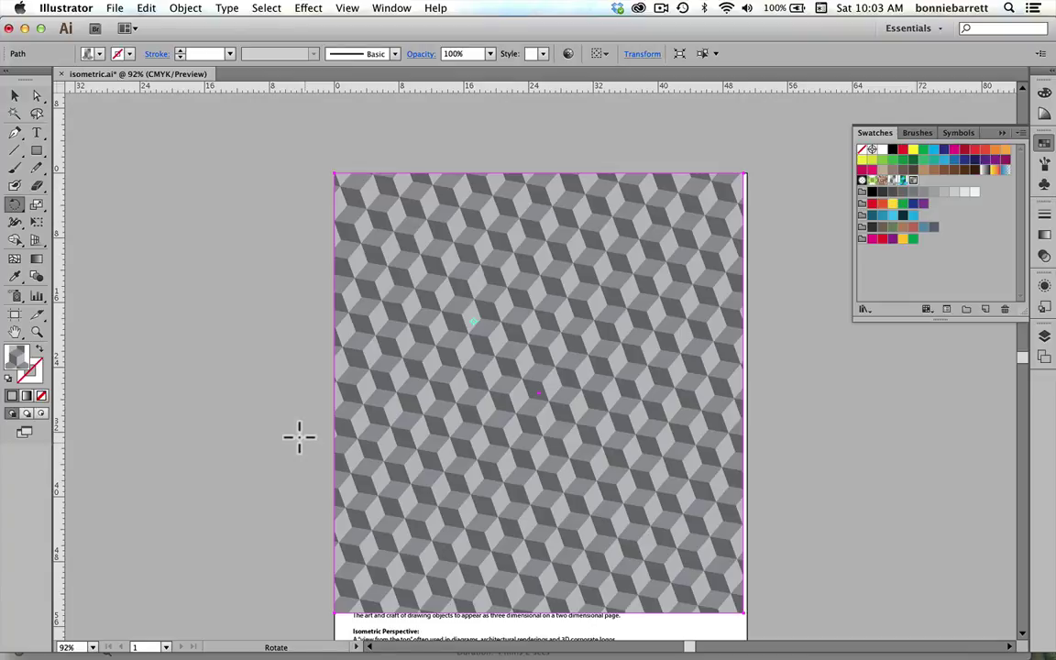
- Hide the pattern test layer and make the color pattern layer visible
{"action": "left_click", "coordinate": [1044, 341]}
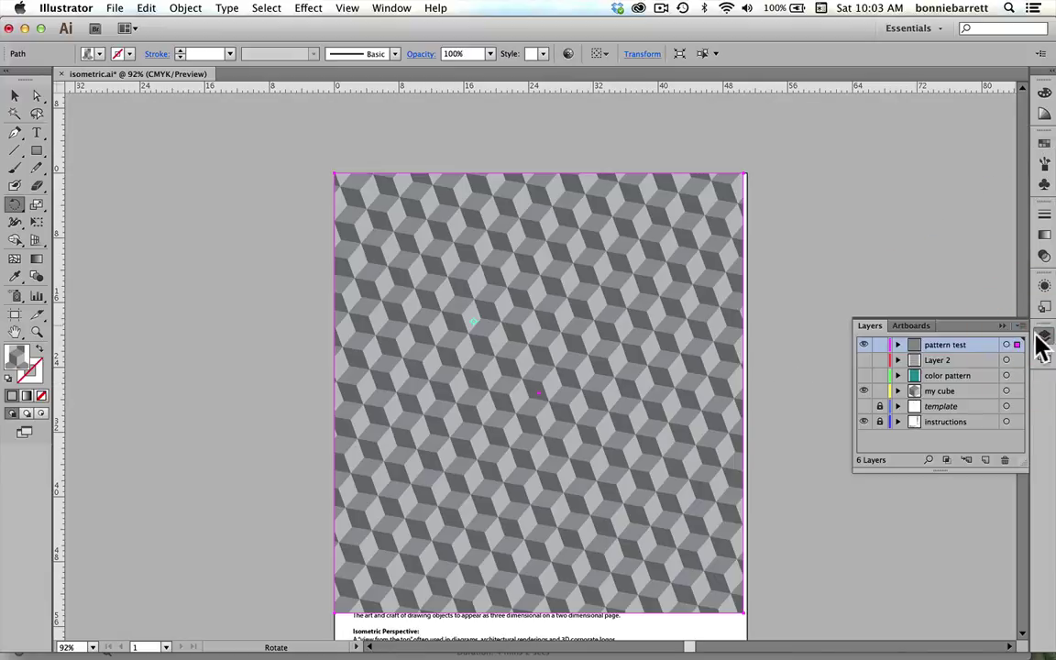
{"action": "left_click", "coordinate": [862, 345]}
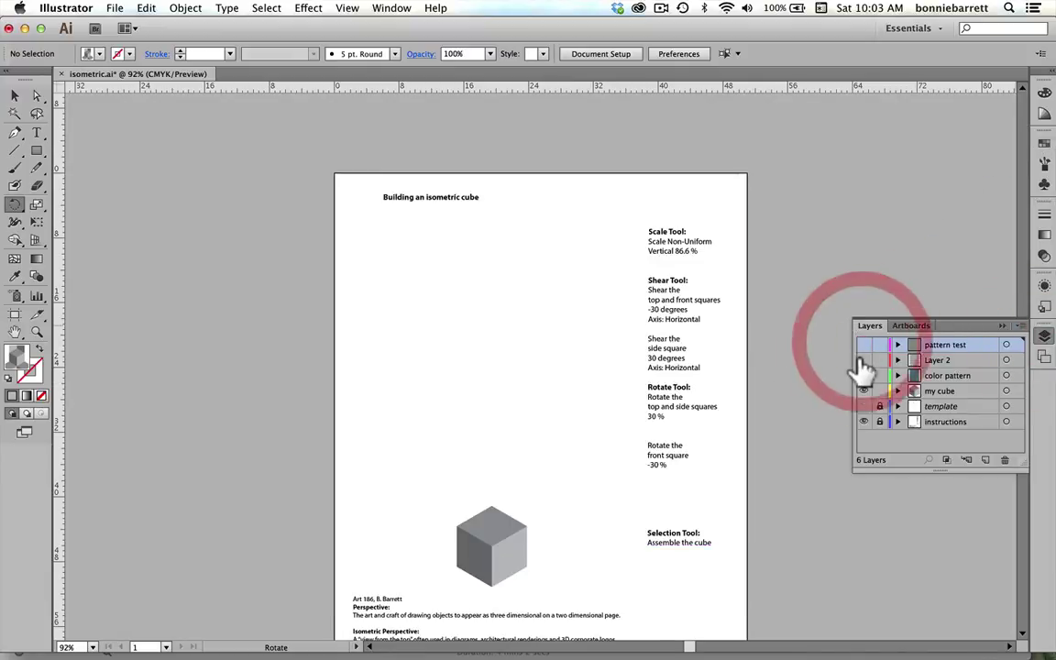
{"action": "left_click", "coordinate": [862, 375]}
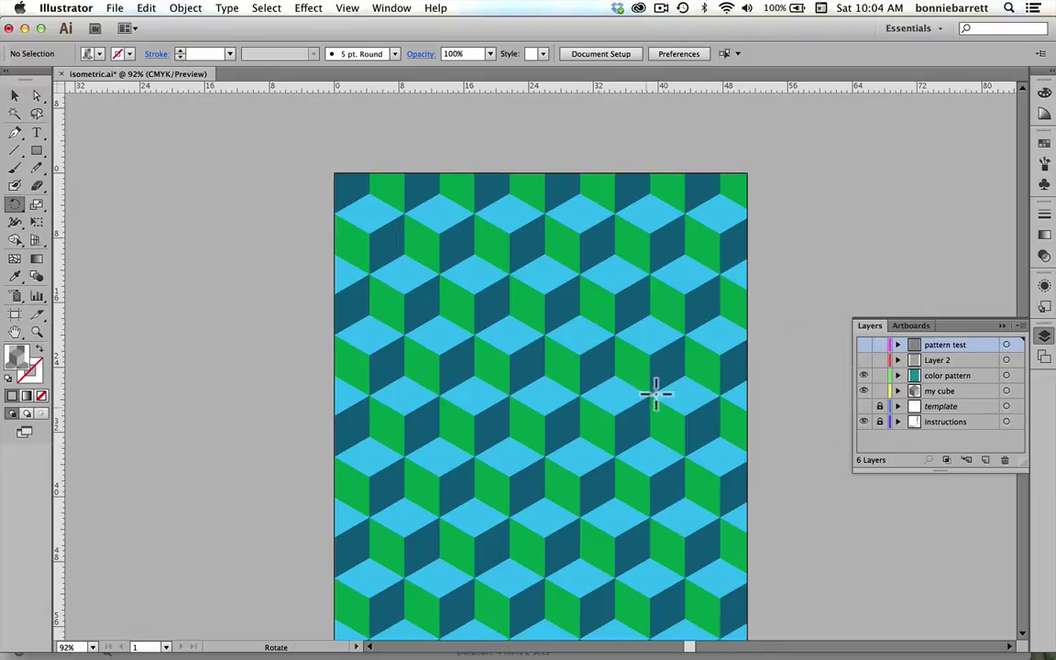